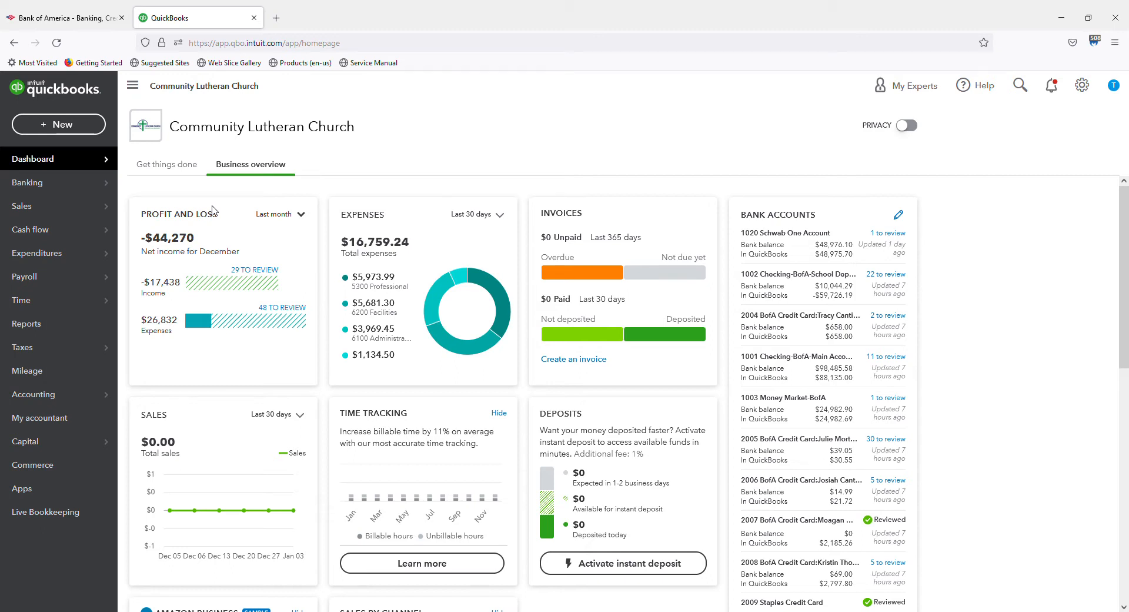
Start a new bank deposit into the main checking account dated 12/27/2021
{"action": "left_click", "coordinate": [63, 125]}
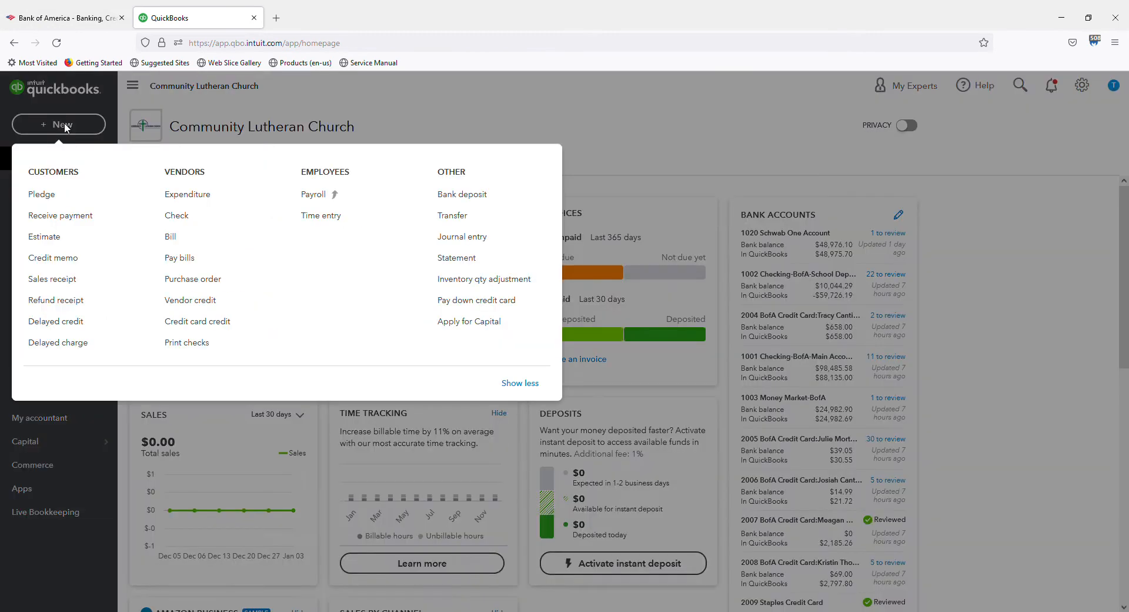
{"action": "left_click", "coordinate": [475, 199]}
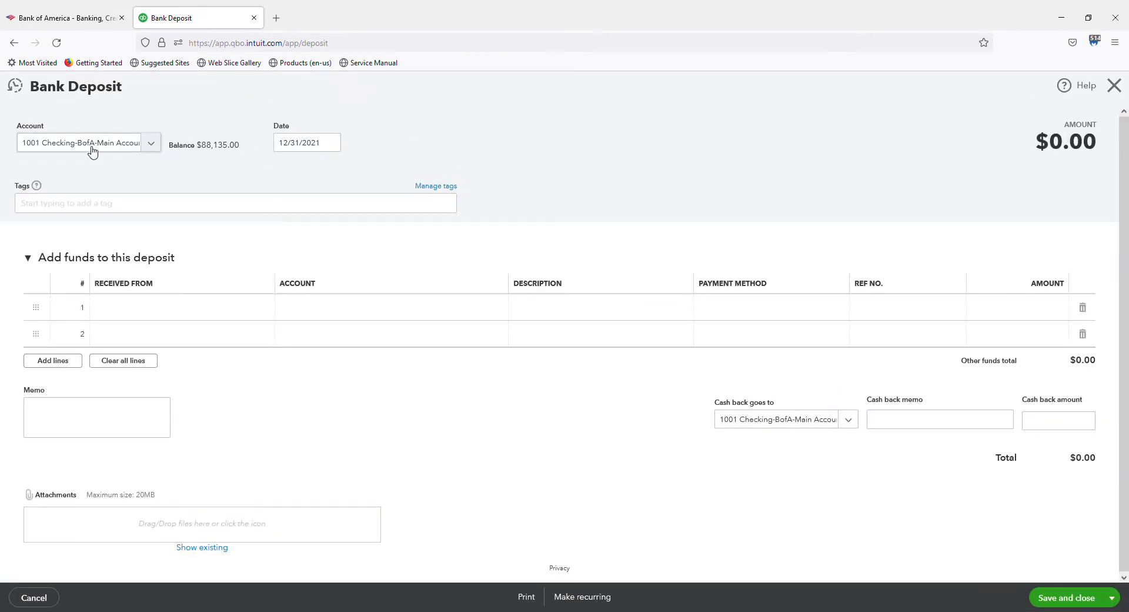
{"action": "left_click", "coordinate": [334, 145]}
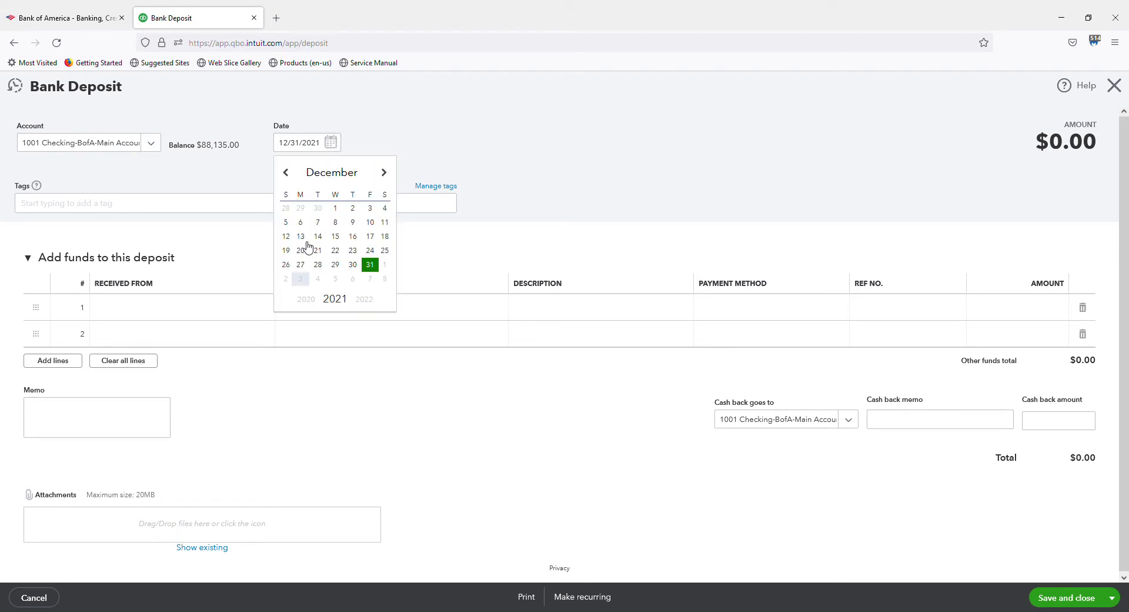
{"action": "left_click", "coordinate": [301, 266]}
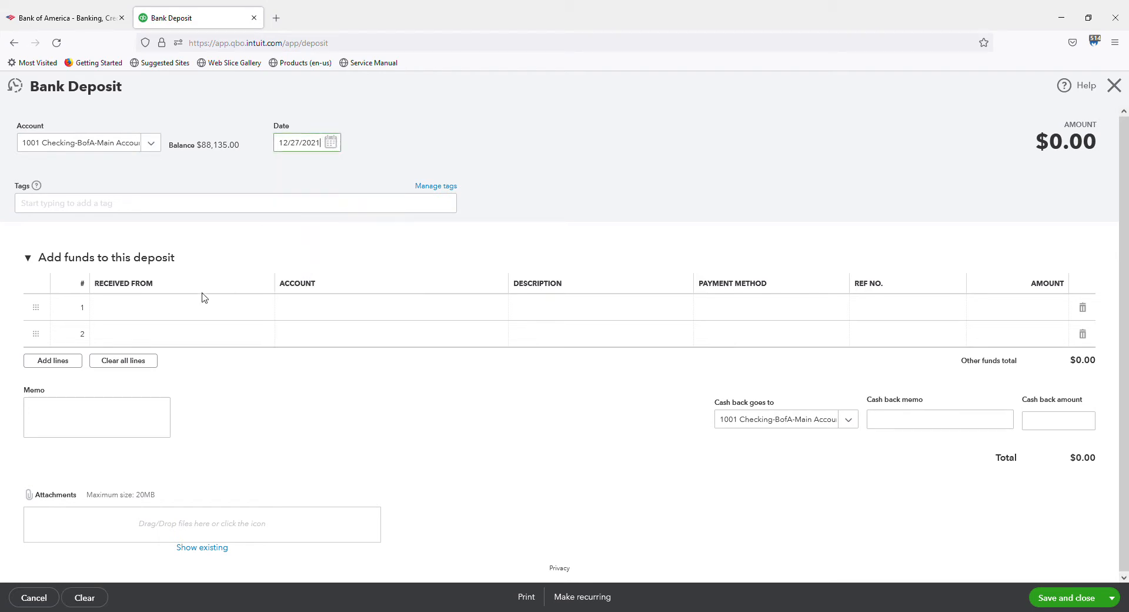
Fill deposit line 1 with Vanco as the payer, account 4001 Sunday Offerings and amount 710.00
{"action": "left_click", "coordinate": [164, 310]}
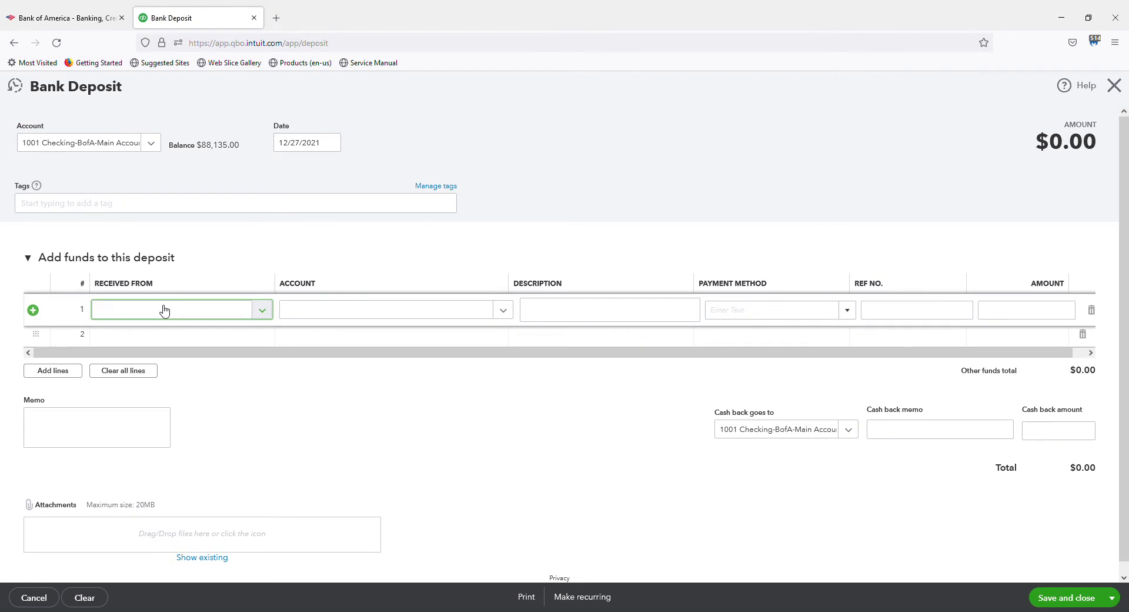
{"action": "type", "text": "VAnco"}
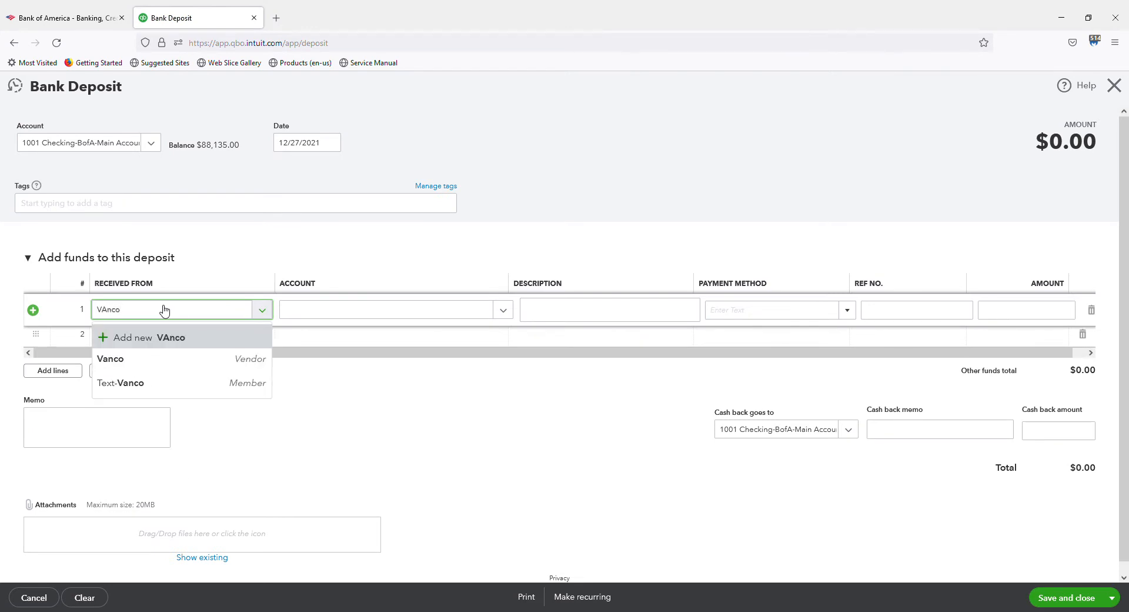
{"action": "key", "text": "Tab"}
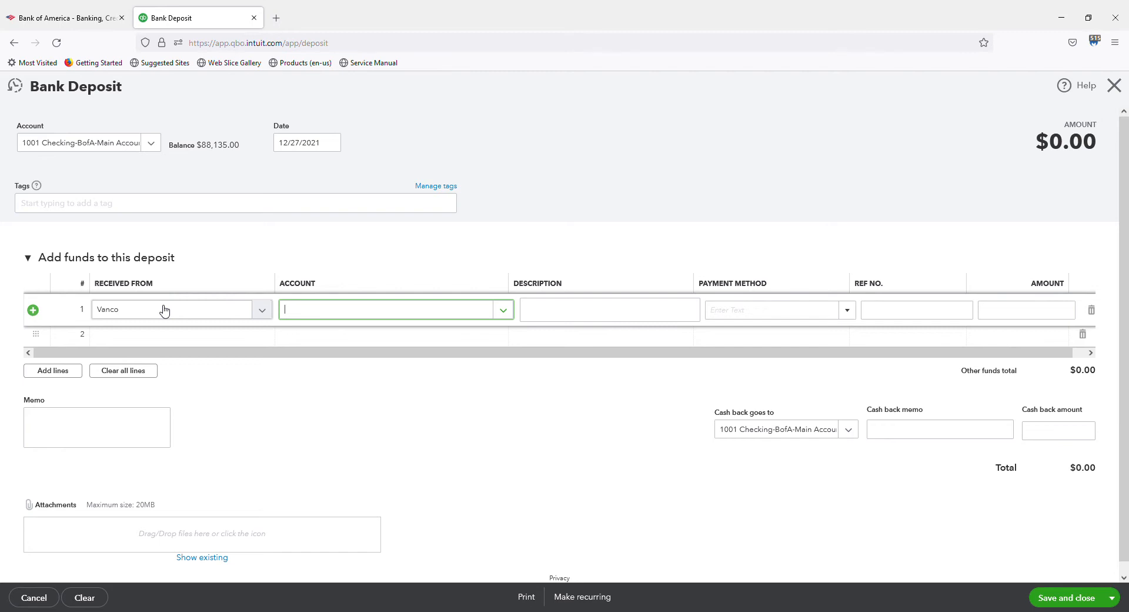
{"action": "type", "text": "4001"}
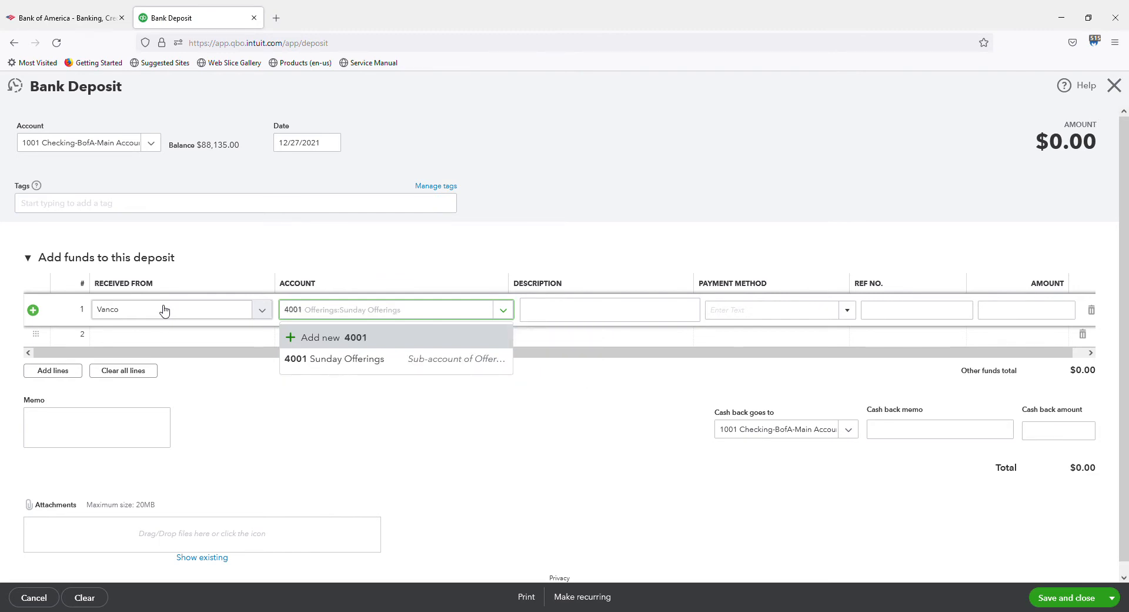
{"action": "key", "text": "Tab"}
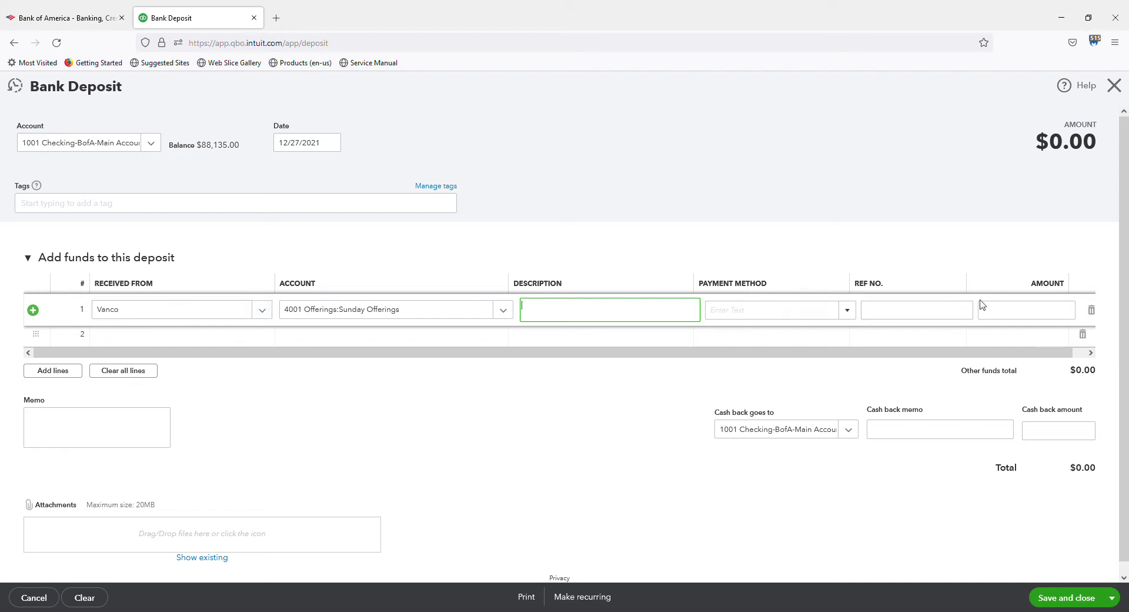
{"action": "left_click", "coordinate": [1014, 313]}
{"action": "type", "text": "710"}
{"action": "key", "text": "Tab"}
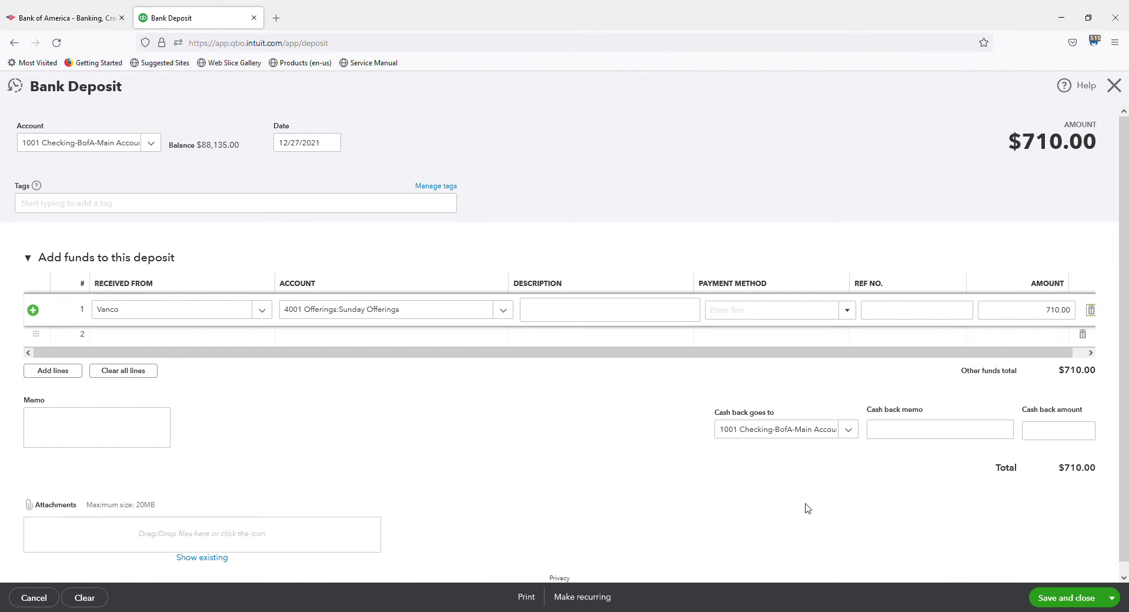
Save the deposit, start another one and date it 12/28/2021
{"action": "left_click", "coordinate": [1112, 597]}
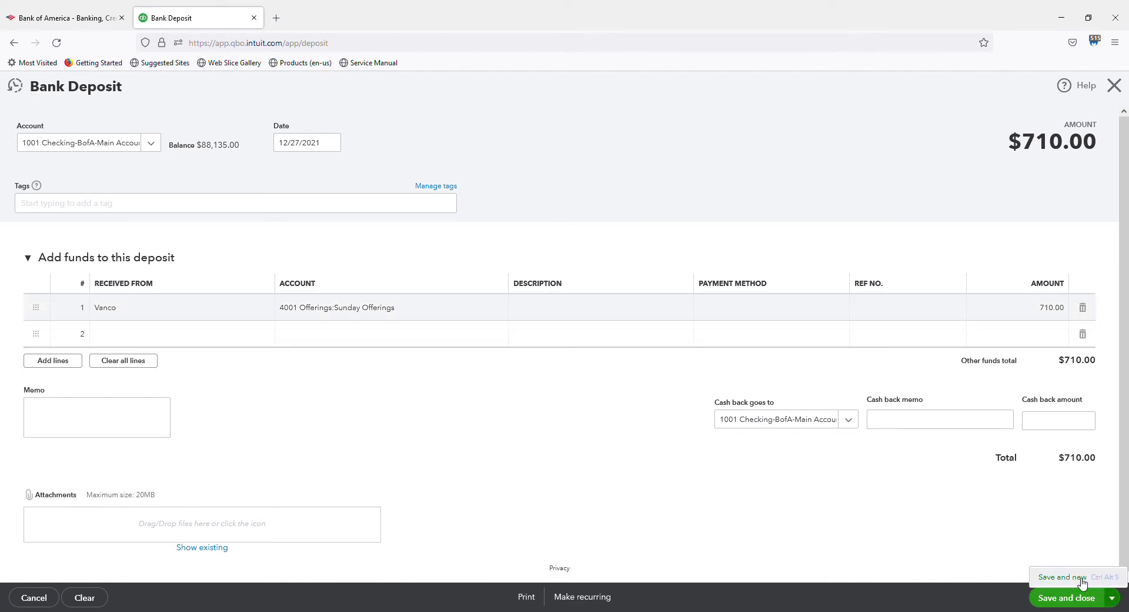
{"action": "left_click", "coordinate": [1067, 577]}
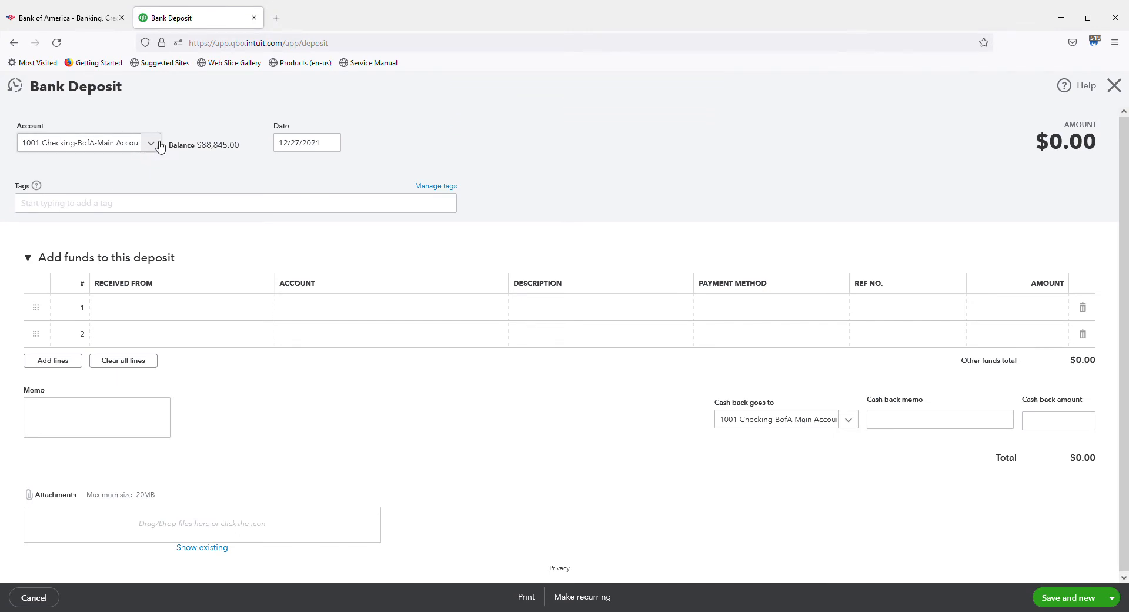
{"action": "left_click", "coordinate": [332, 142]}
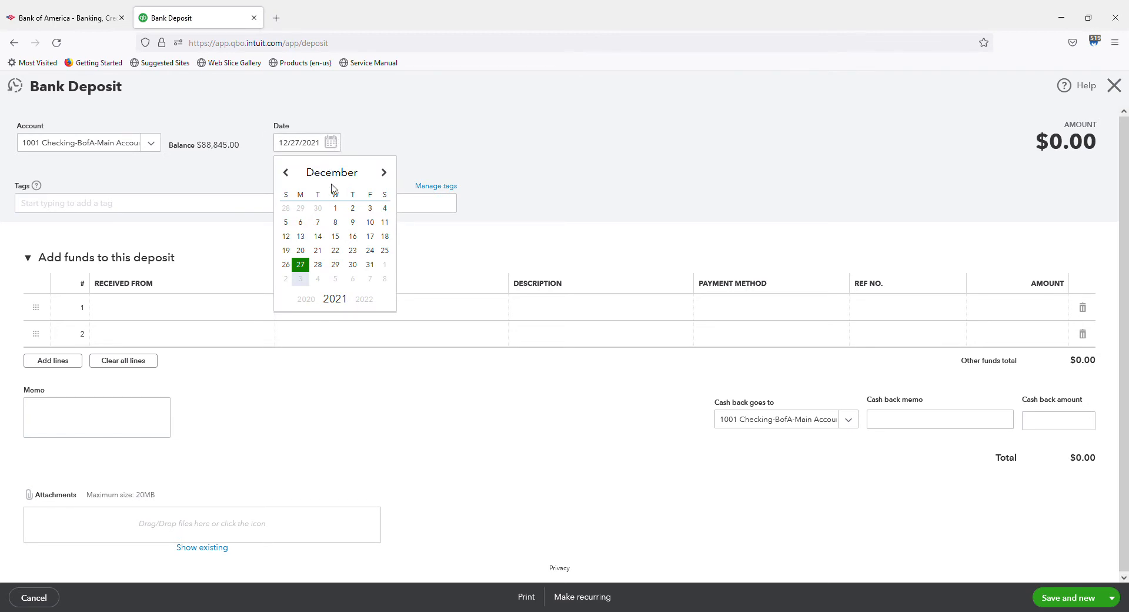
{"action": "left_click", "coordinate": [317, 264]}
On deposit line 1, set Vanco as the payer and choose account 4207 LT Maintenance Fund Gifts
{"action": "left_click", "coordinate": [138, 311]}
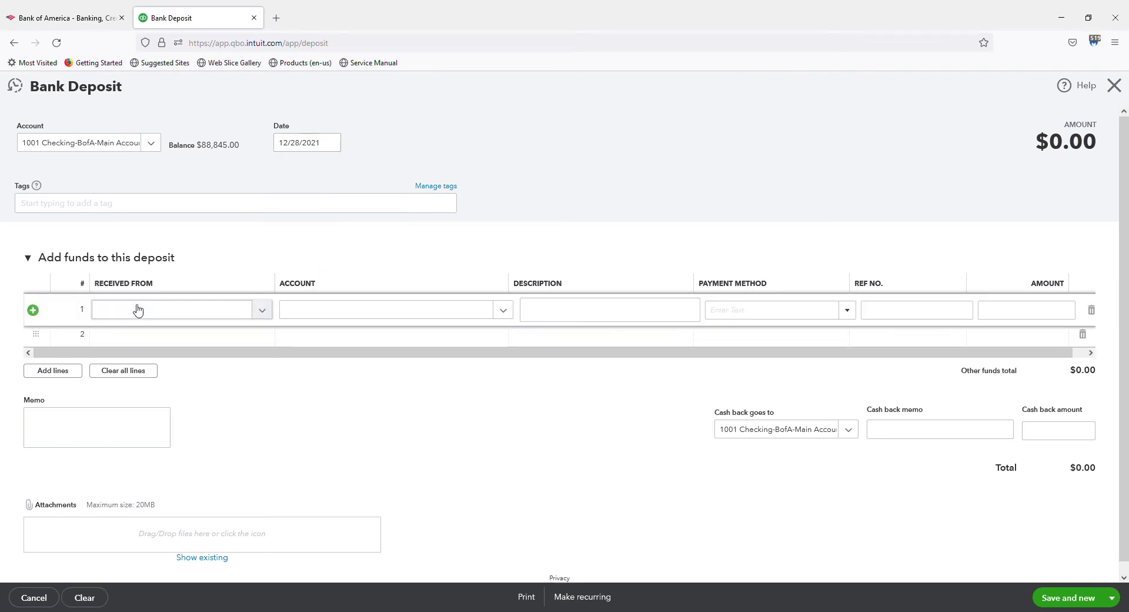
{"action": "type", "text": "vanco"}
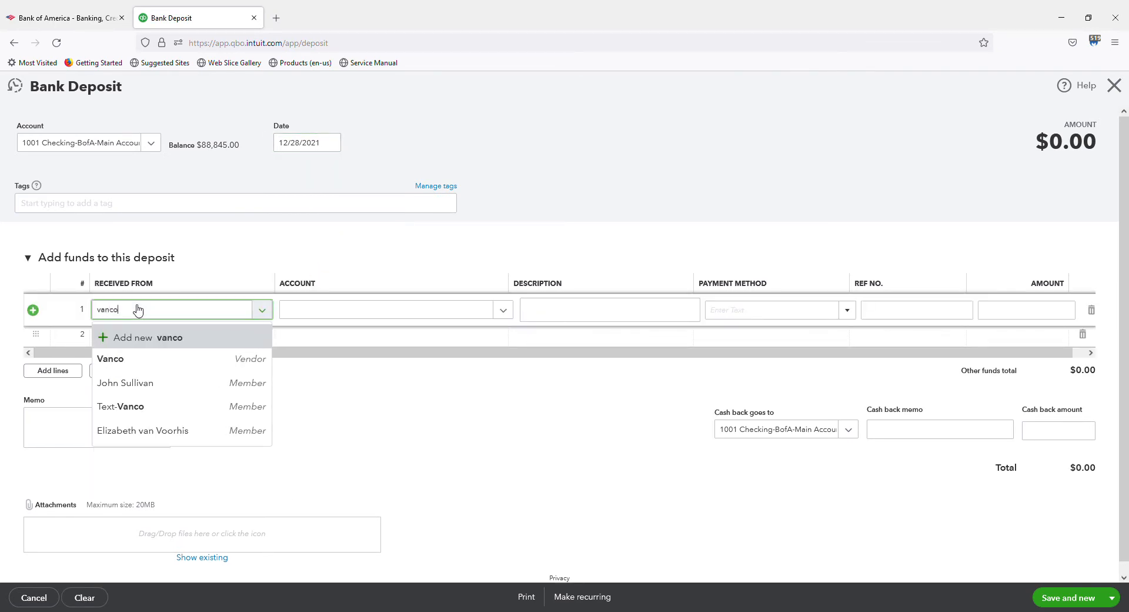
{"action": "key", "text": "Tab"}
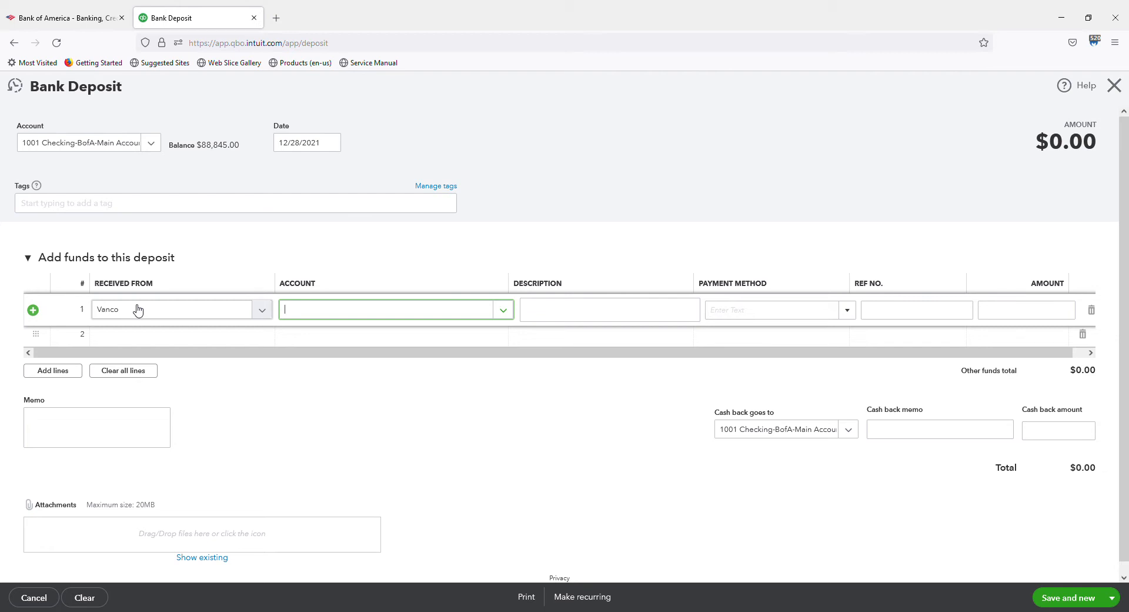
{"action": "type", "text": "lt"}
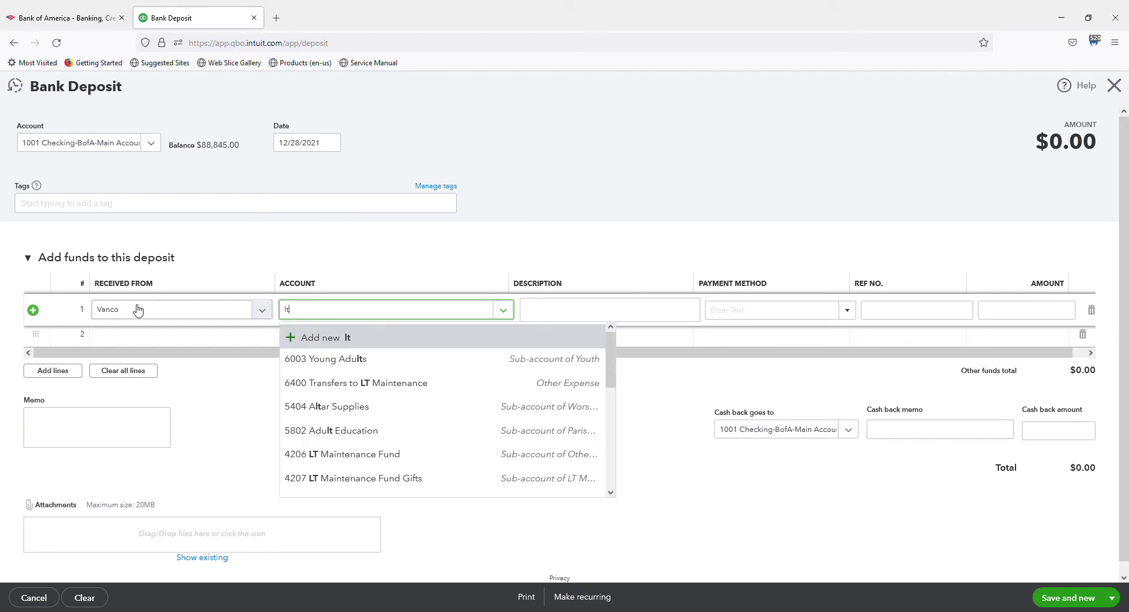
{"action": "key", "text": "Down"}
{"action": "key", "text": "Down"}
{"action": "key", "text": "Down"}
{"action": "key", "text": "Down"}
{"action": "key", "text": "Down"}
{"action": "key", "text": "Down"}
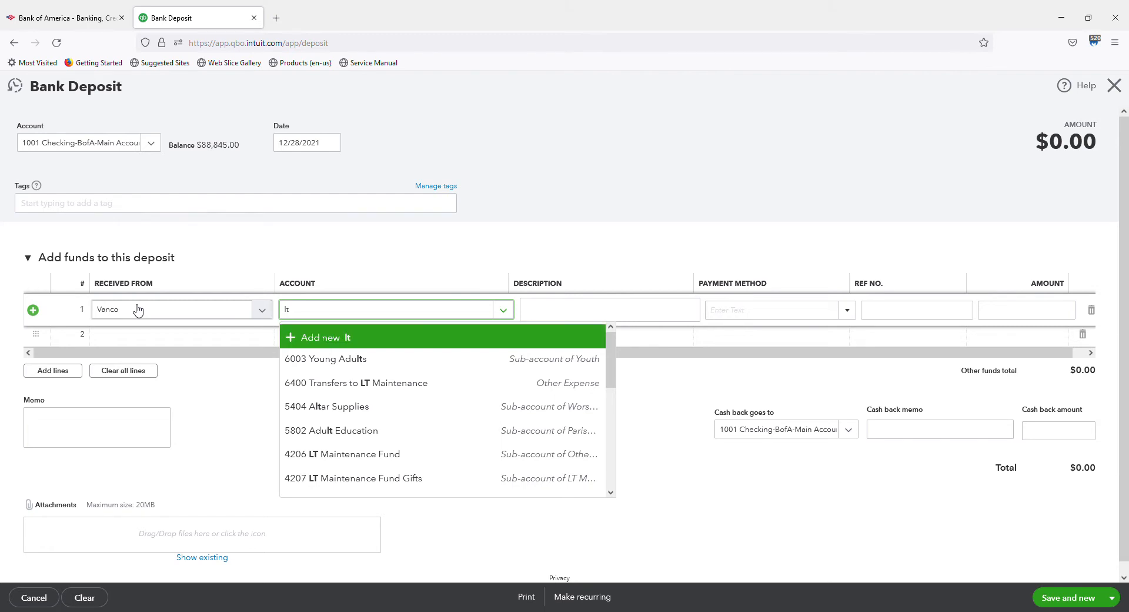
{"action": "key", "text": "Down"}
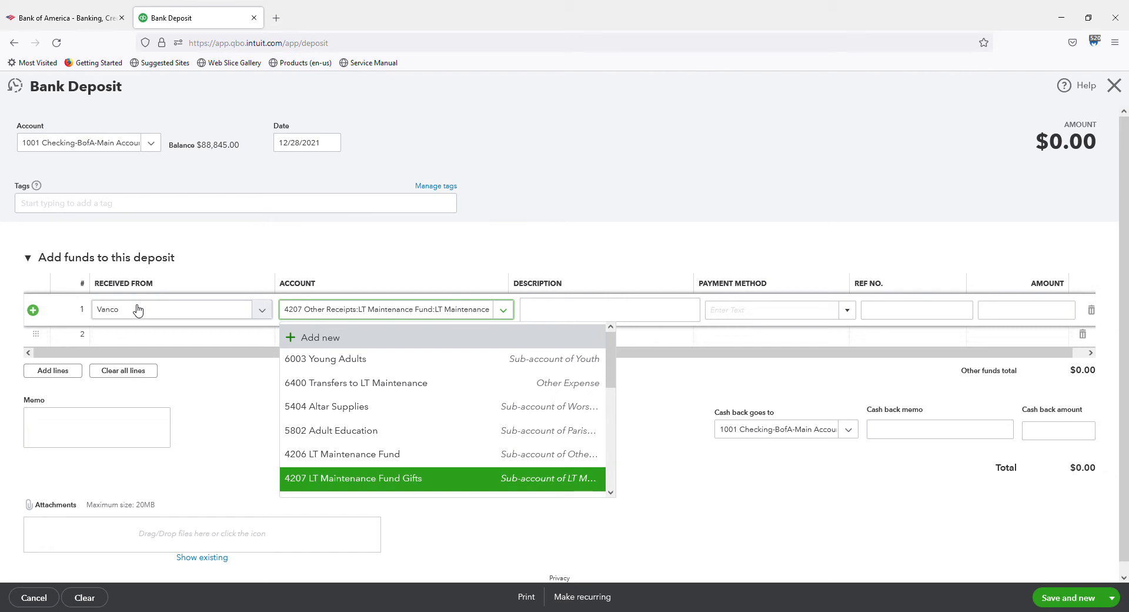
{"action": "key", "text": "Tab"}
Set the amount of the LT Maintenance Fund Gifts line to 100.00
{"action": "key", "text": "Tab"}
{"action": "key", "text": "Tab"}
{"action": "key", "text": "Tab"}
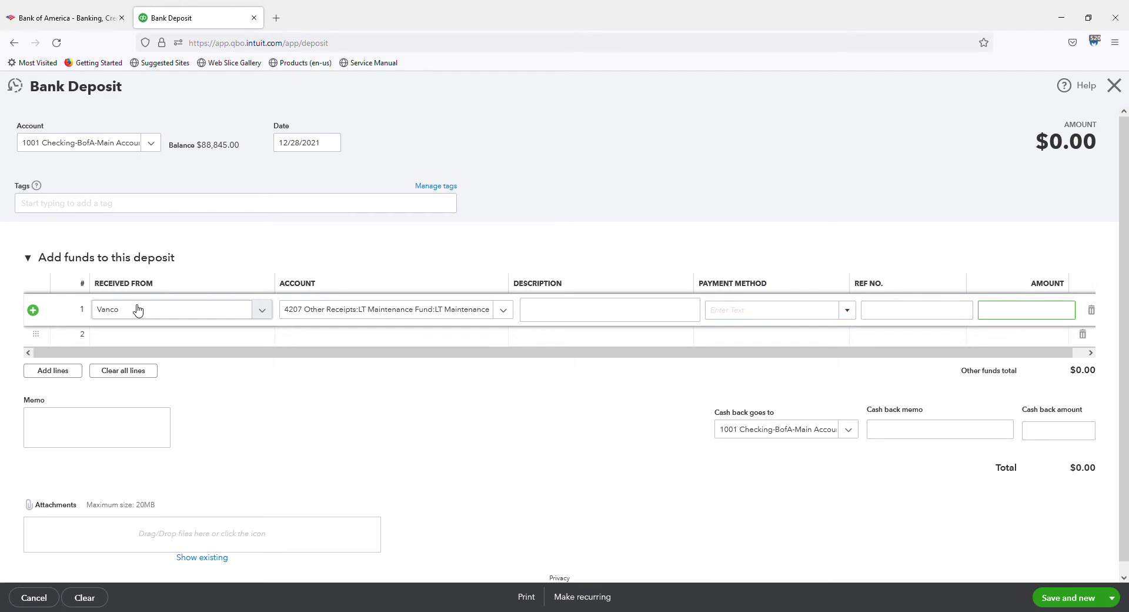
{"action": "type", "text": "100.00"}
{"action": "key", "text": "Tab"}
{"action": "key", "text": "Tab"}
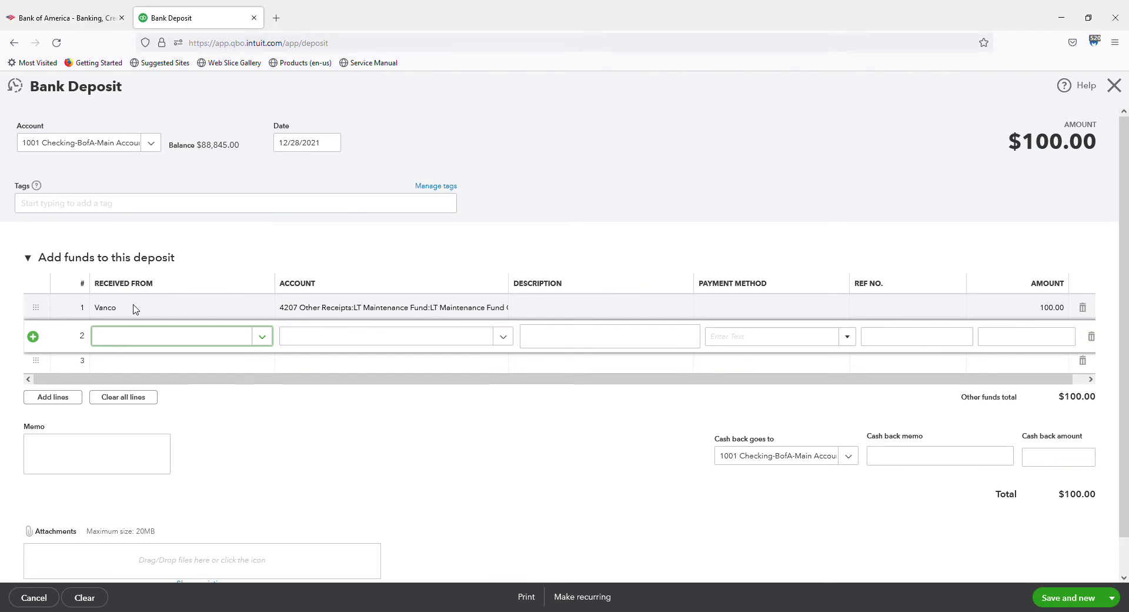
Fill deposit line 2 with Vanco as the payer, account 4001 Sunday Offerings and amount 700.00
{"action": "type", "text": "vanco"}
{"action": "key", "text": "Tab"}
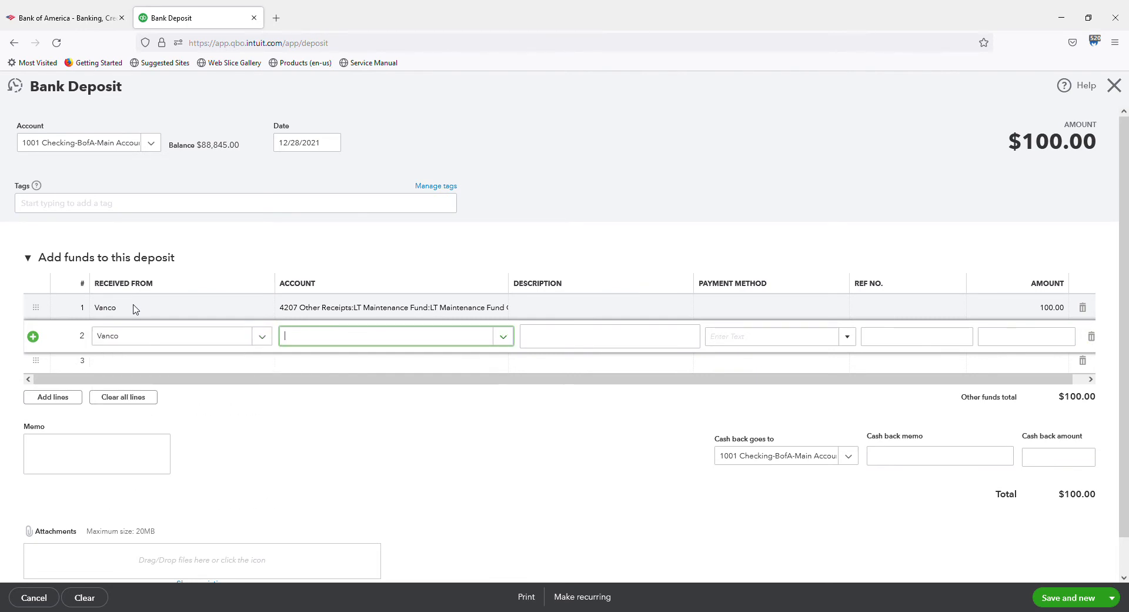
{"action": "type", "text": "4001"}
{"action": "key", "text": "Tab"}
{"action": "key", "text": "Tab"}
{"action": "key", "text": "Tab"}
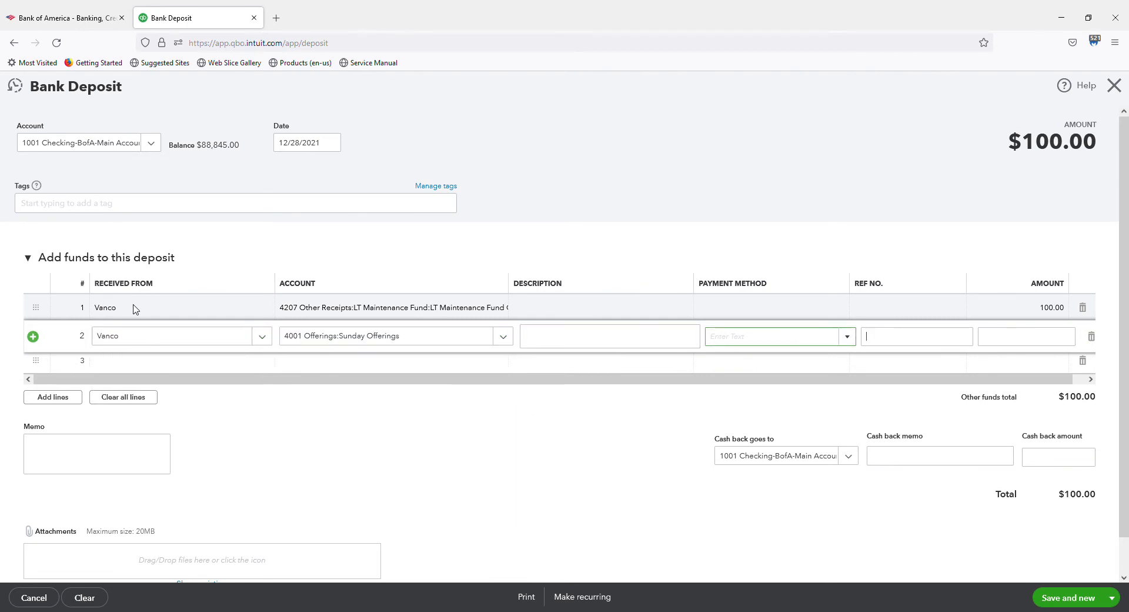
{"action": "key", "text": "Tab"}
{"action": "type", "text": "700"}
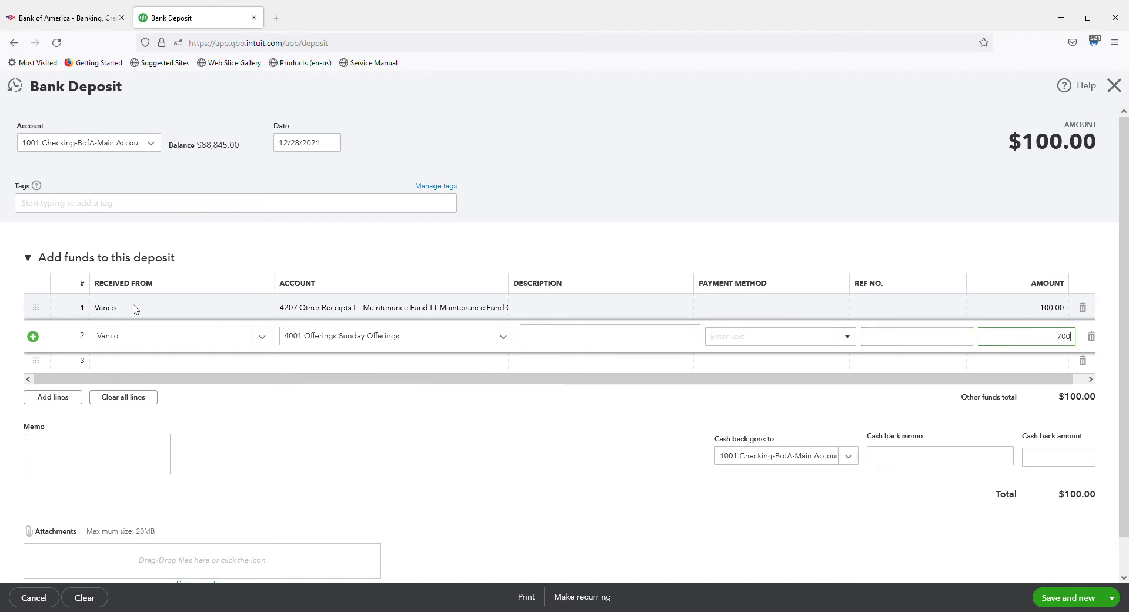
{"action": "key", "text": "Tab"}
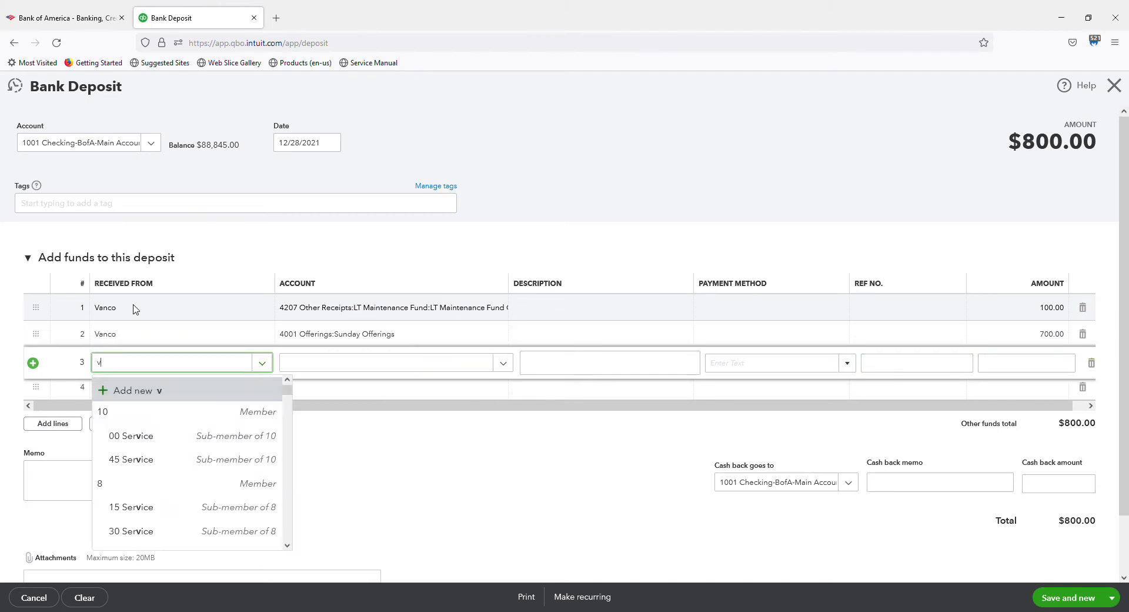
{"action": "key", "text": "Tab"}
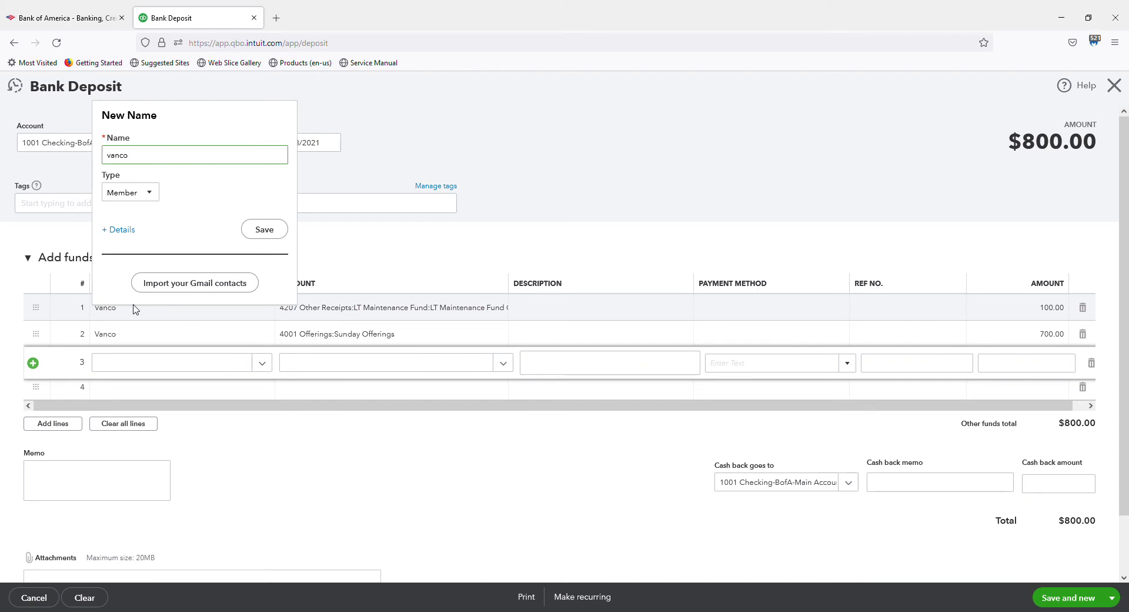
{"action": "type", "text": "bonu"}
{"action": "left_click", "coordinate": [135, 363]}
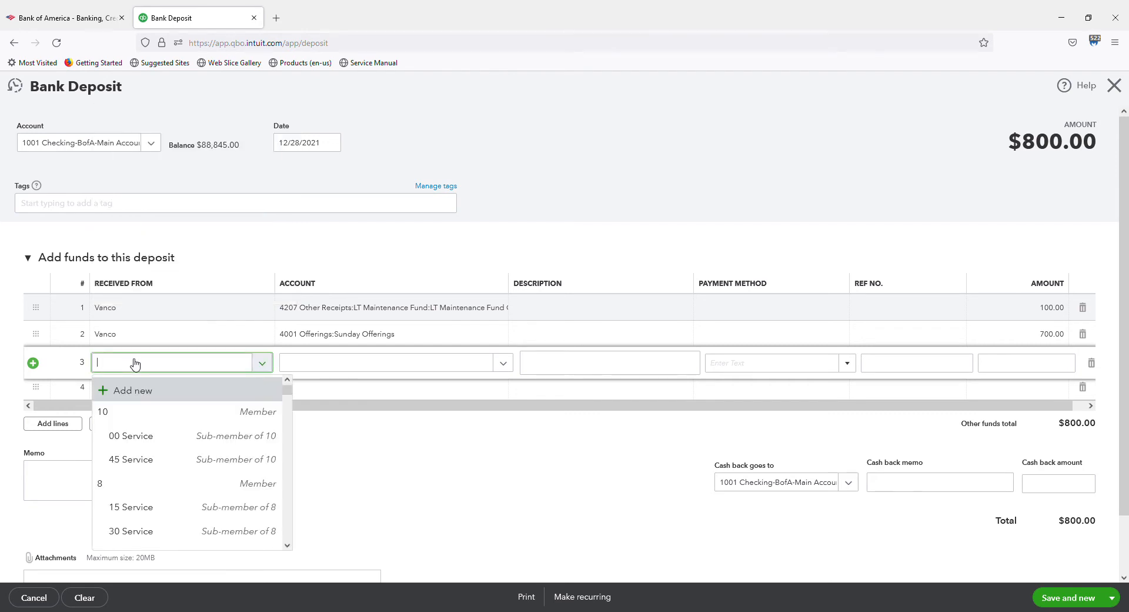
Fill deposit line 3 with Vanco as the payer, the bonus account 2566 under Dedicated Accounts and amount 800.00
{"action": "type", "text": "vanco"}
{"action": "key", "text": "Tab"}
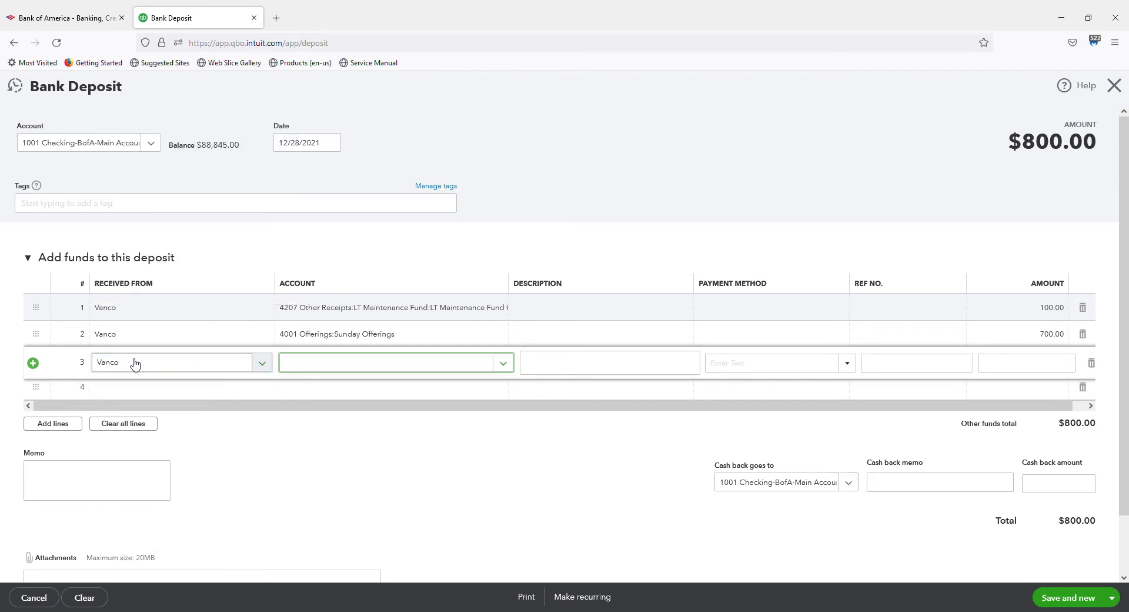
{"action": "type", "text": "bonu"}
{"action": "type", "text": "s"}
{"action": "key", "text": "Down"}
{"action": "key", "text": "Tab"}
{"action": "key", "text": "Tab"}
{"action": "key", "text": "Tab"}
{"action": "key", "text": "Tab"}
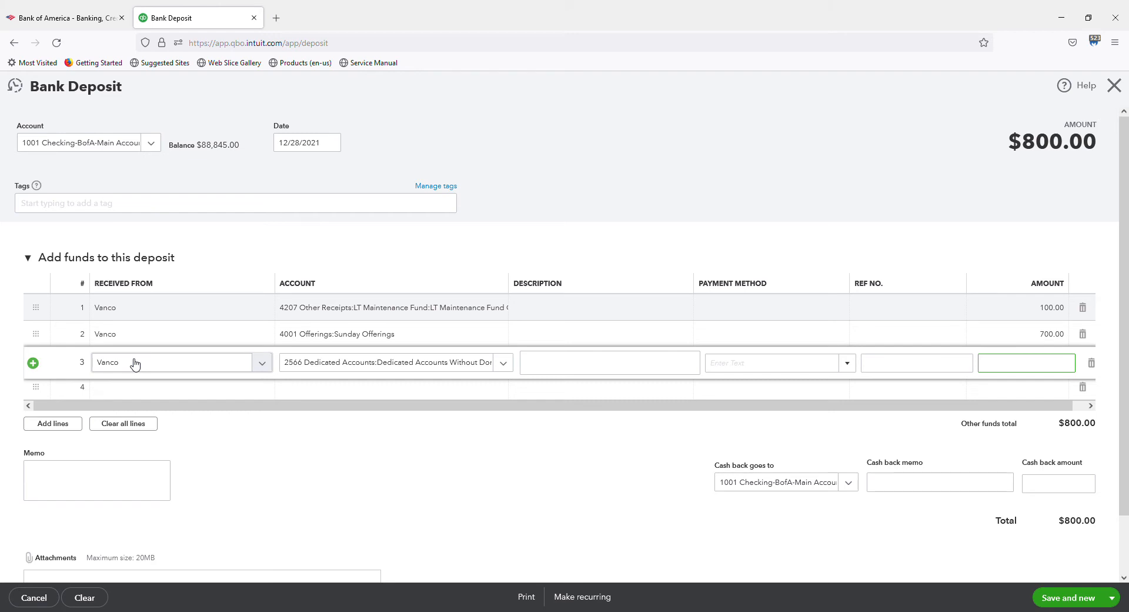
{"action": "type", "text": "800.00"}
{"action": "key", "text": "Tab"}
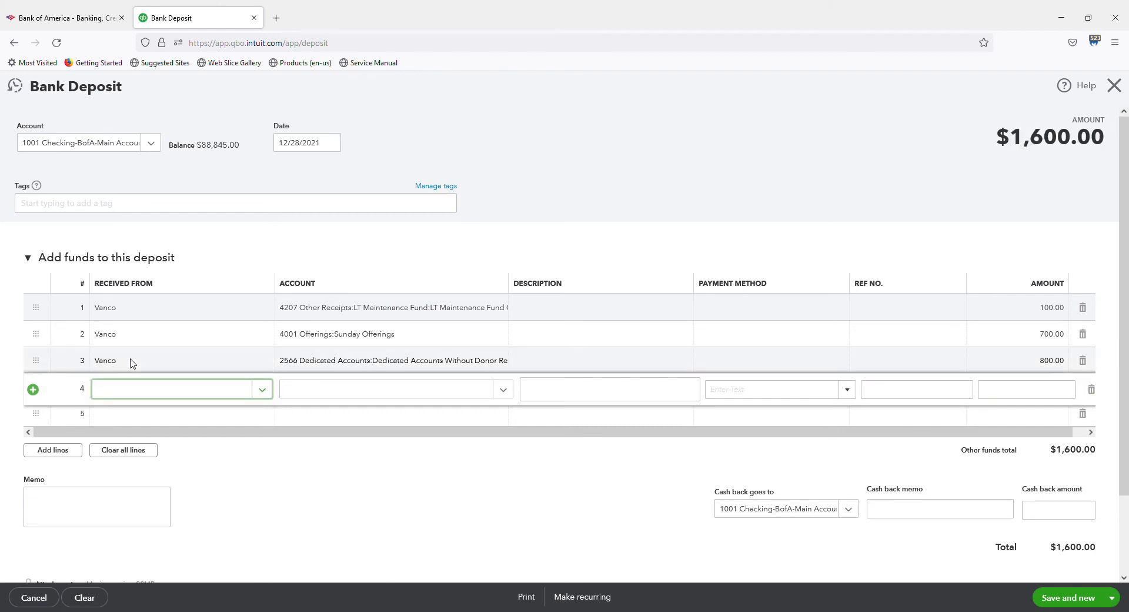
On deposit line 4, set Vanco as the payer and choose account 4212 Specifed Gifts Received
{"action": "type", "text": "vanco"}
{"action": "key", "text": "Tab"}
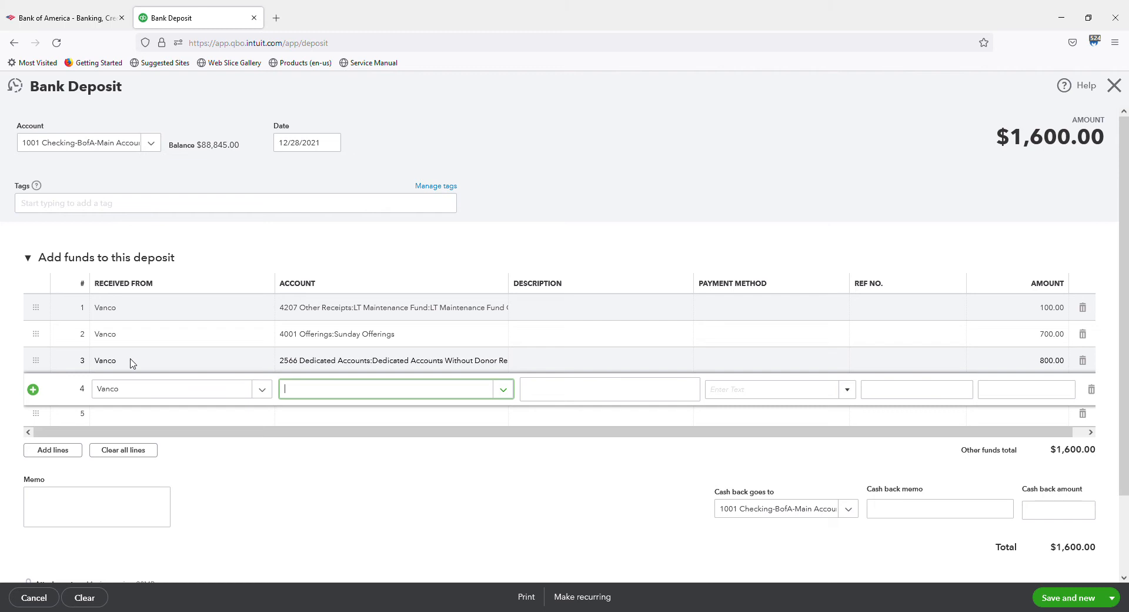
{"action": "type", "text": "specified"}
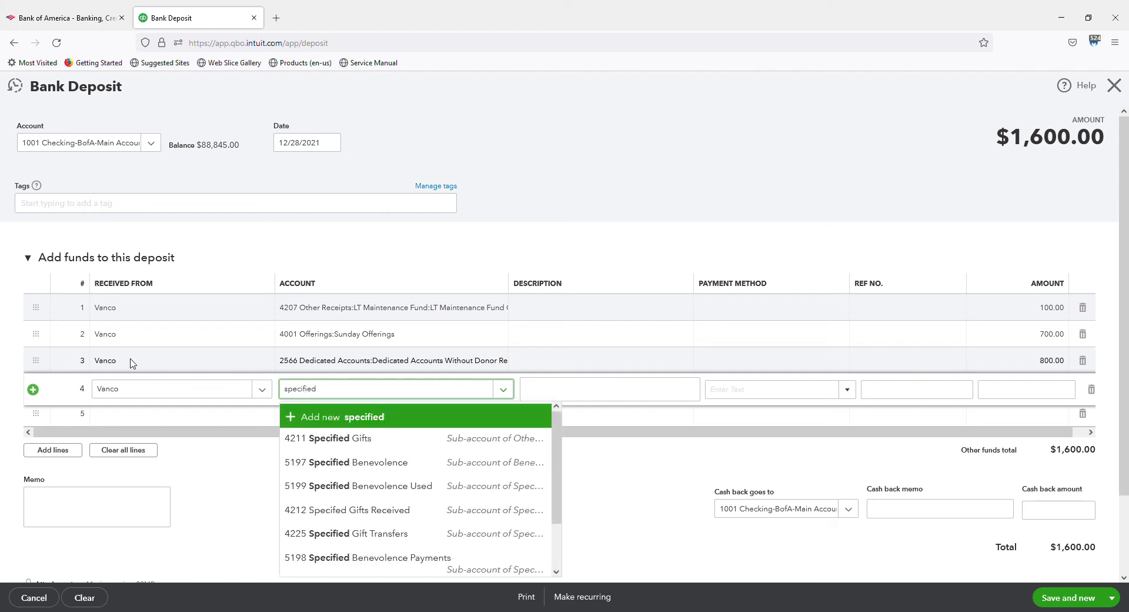
{"action": "key", "text": "Down"}
{"action": "key", "text": "Down"}
{"action": "key", "text": "Down"}
{"action": "key", "text": "Down"}
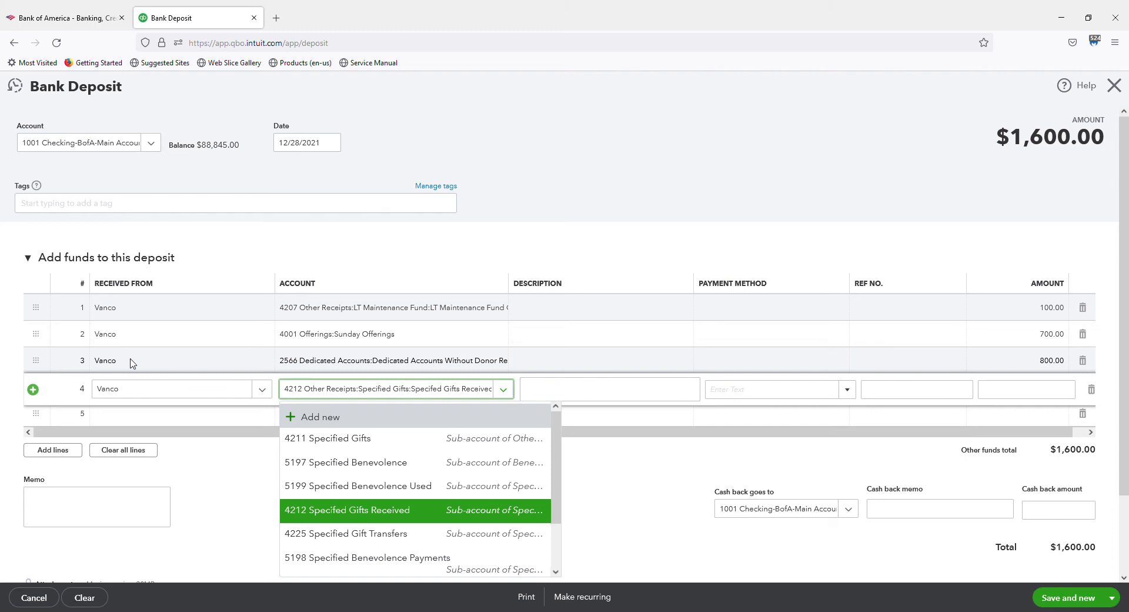
{"action": "key", "text": "Tab"}
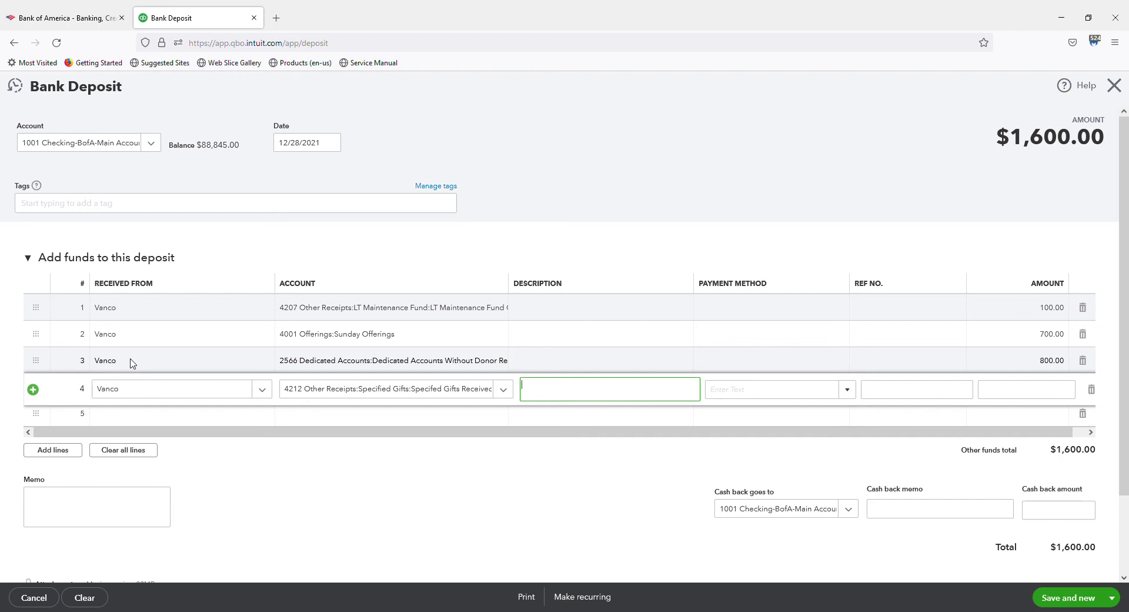
Enter "Good Samaritan Fund" as the description of the specified gifts line
{"action": "type", "text": "Good Samaritan Fund"}
{"action": "key", "text": "Tab"}
{"action": "key", "text": "Tab"}
{"action": "key", "text": "Tab"}
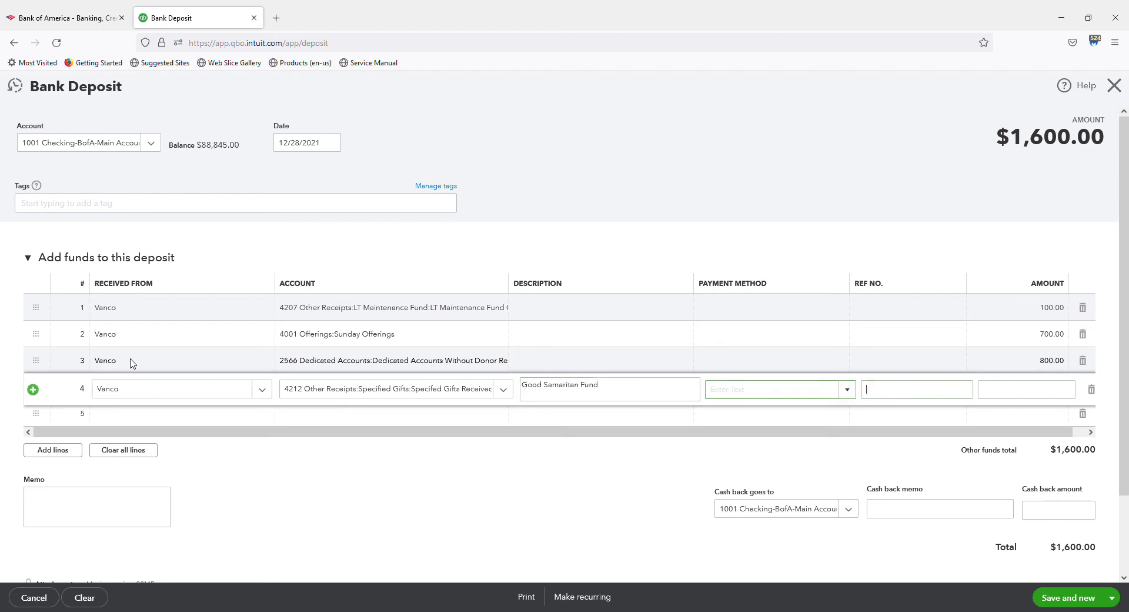
Set the Good Samaritan Fund line's amount to 100.00 and give line 5 Vanco as the payer and account 4212 Specifed Gifts Received
{"action": "type", "text": "100"}
{"action": "key", "text": "Tab"}
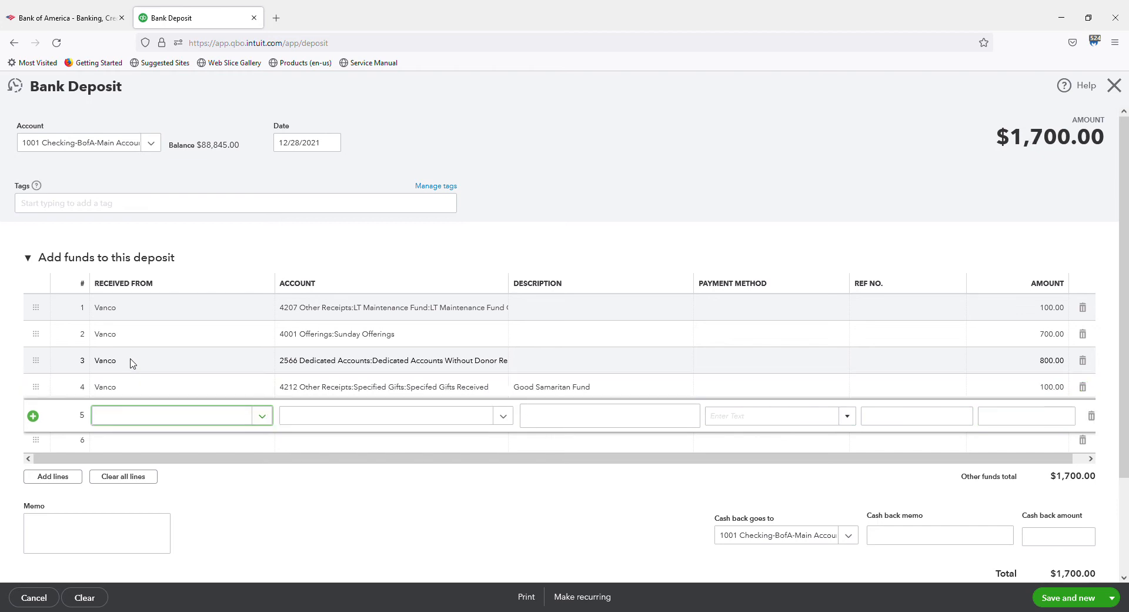
{"action": "type", "text": "vanc"}
{"action": "key", "text": "Tab"}
{"action": "type", "text": "4212"}
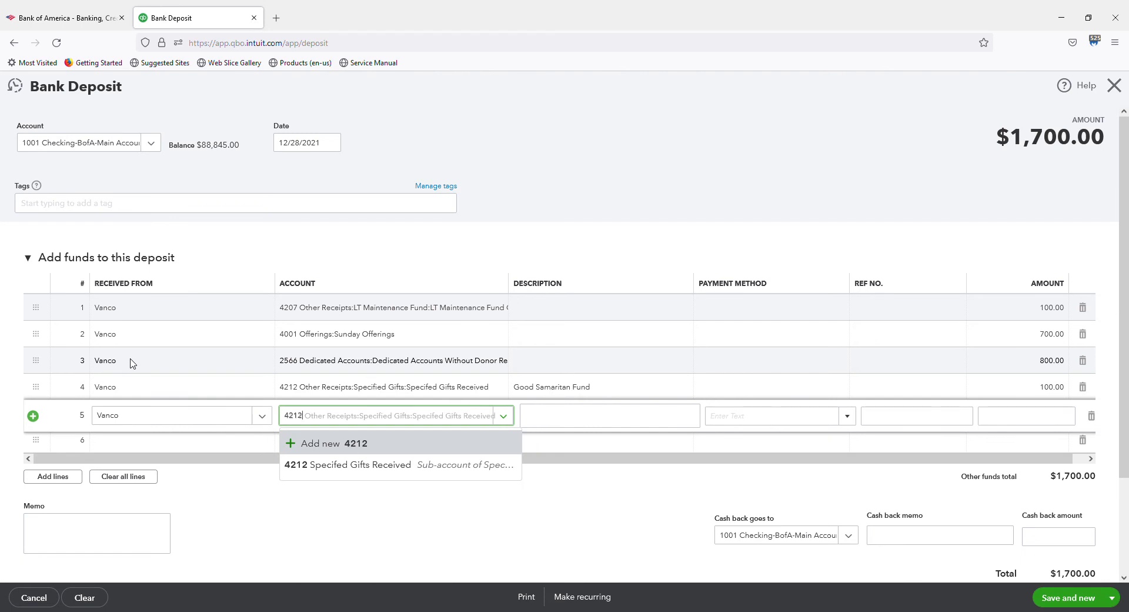
{"action": "key", "text": "Tab"}
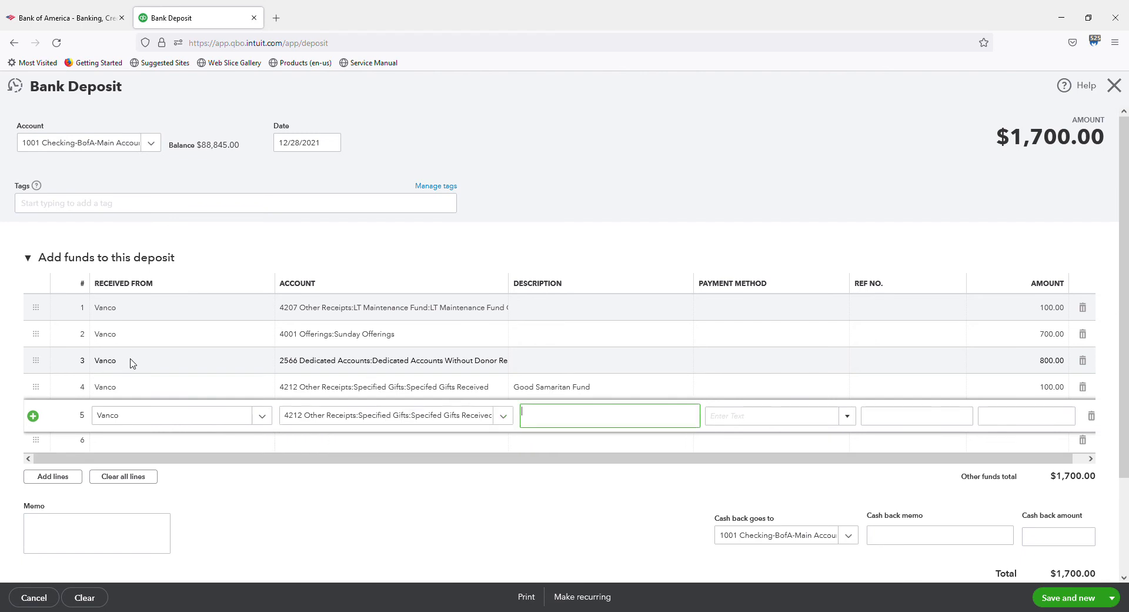
Complete line 5 with the description "Quilting" and amount 100.00, and save the deposit to start a new one
{"action": "type", "text": "Quilting"}
{"action": "key", "text": "Tab"}
{"action": "key", "text": "Tab"}
{"action": "key", "text": "Tab"}
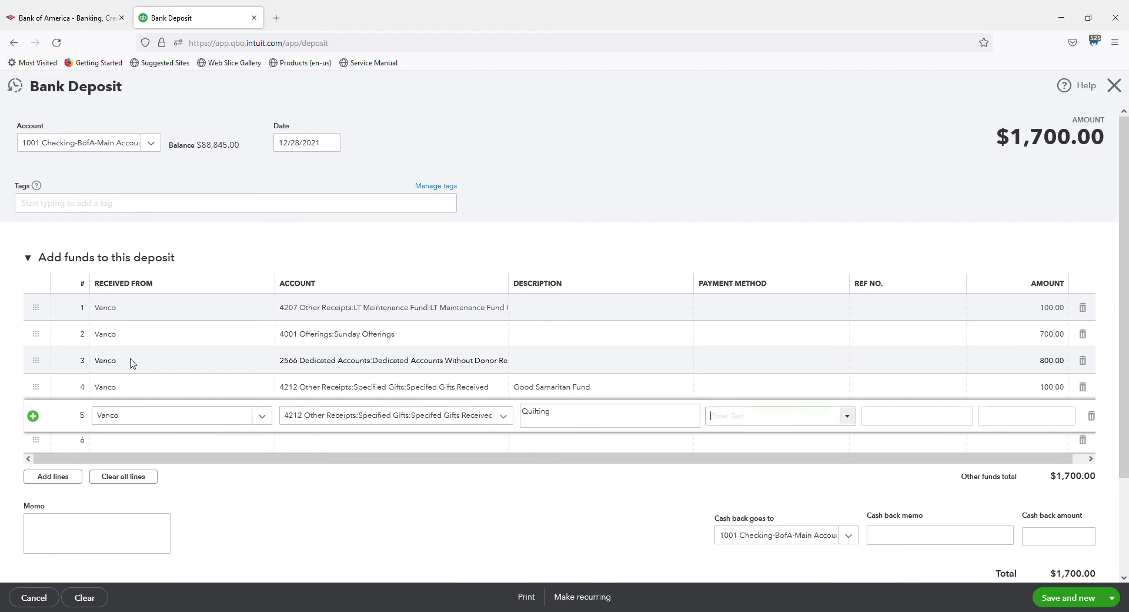
{"action": "type", "text": "100"}
{"action": "key", "text": "Tab"}
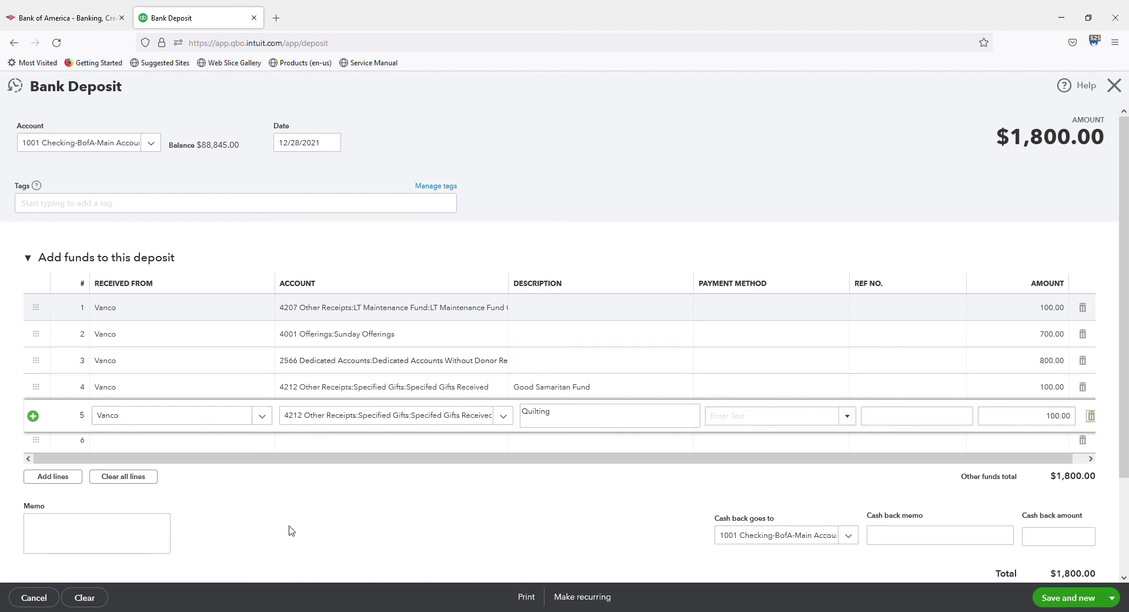
{"action": "left_click", "coordinate": [1078, 598]}
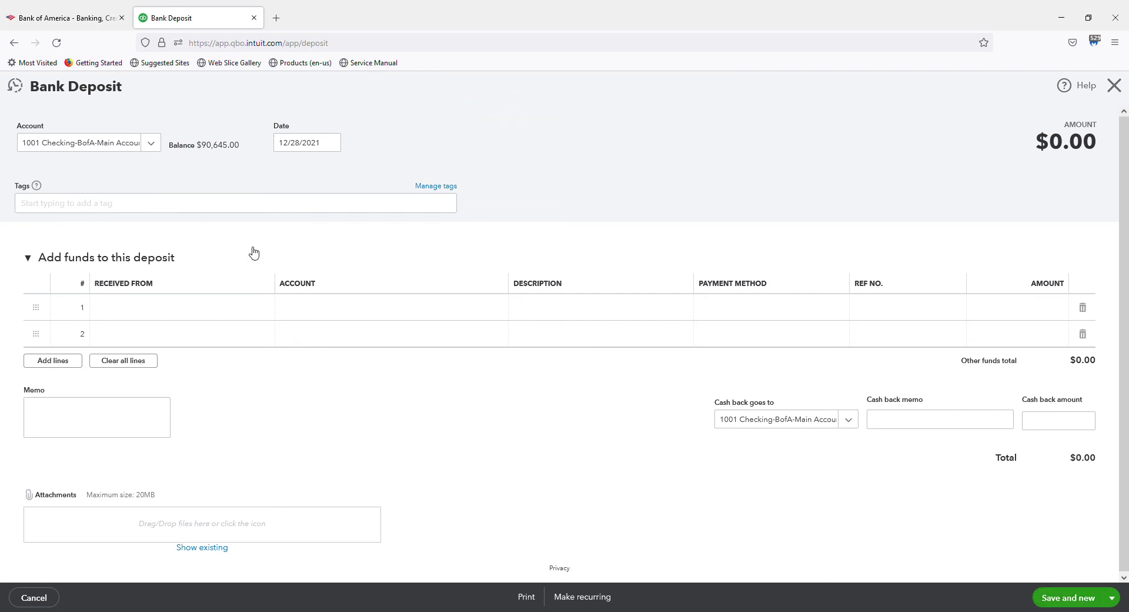
Set the new deposit's date to 12/31/2021 and open its first funds line
{"action": "key", "text": "Tab"}
{"action": "key", "text": "Tab"}
{"action": "key", "text": "Tab"}
{"action": "key", "text": "Tab"}
{"action": "key", "text": "Tab"}
{"action": "key", "text": "Tab"}
{"action": "key", "text": "plus"}
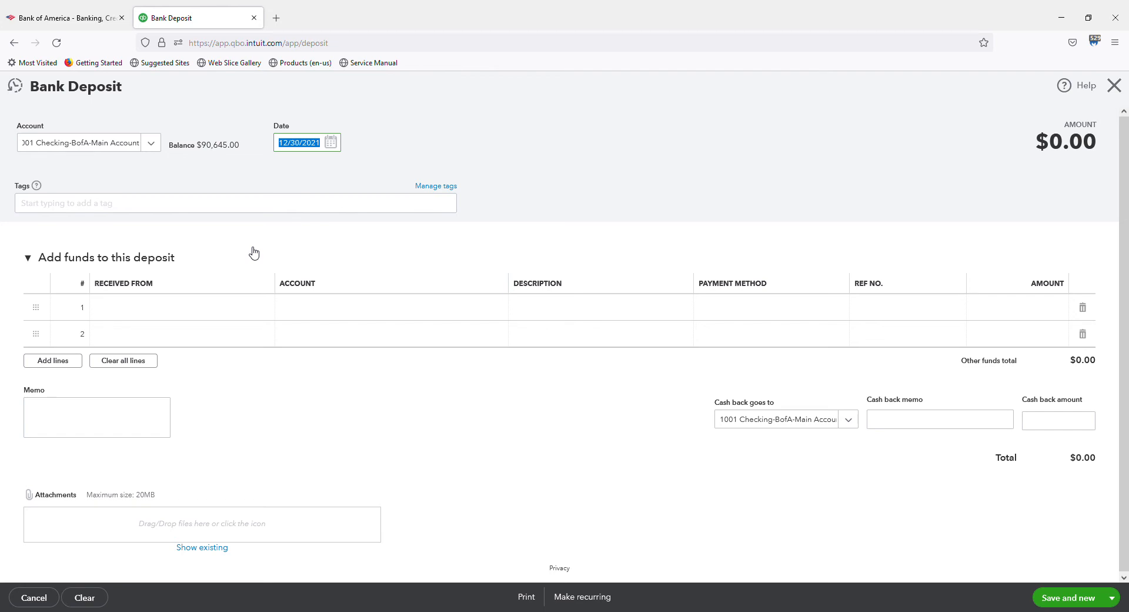
{"action": "key", "text": "Tab"}
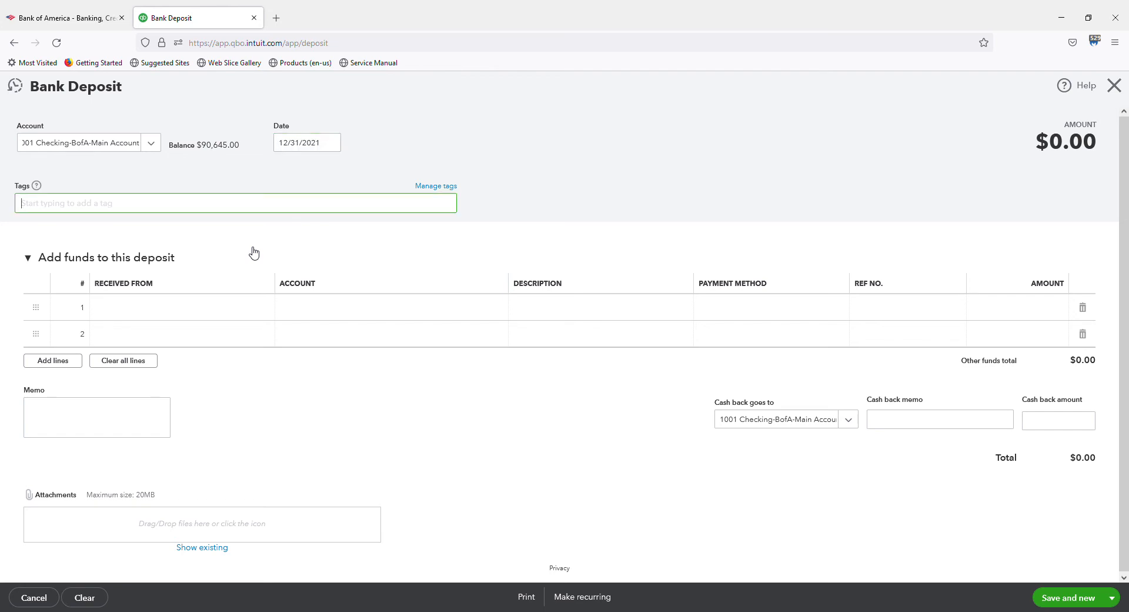
{"action": "key", "text": "Tab"}
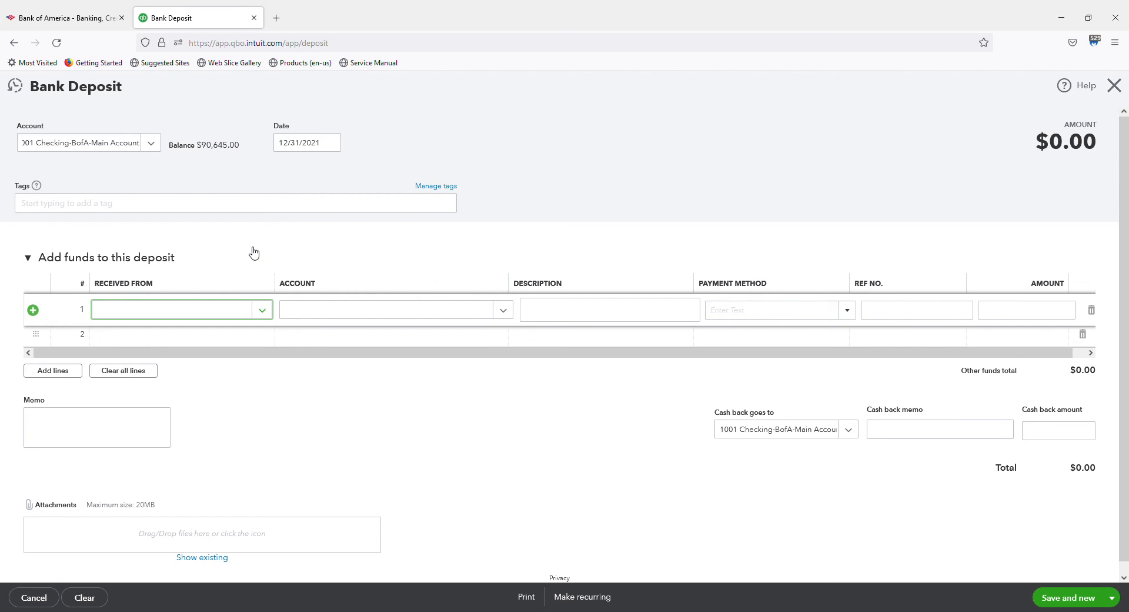
On deposit line 1, set Vanco as the payer and choose account 4207 LT Maintenance Fund Gifts
{"action": "type", "text": "van"}
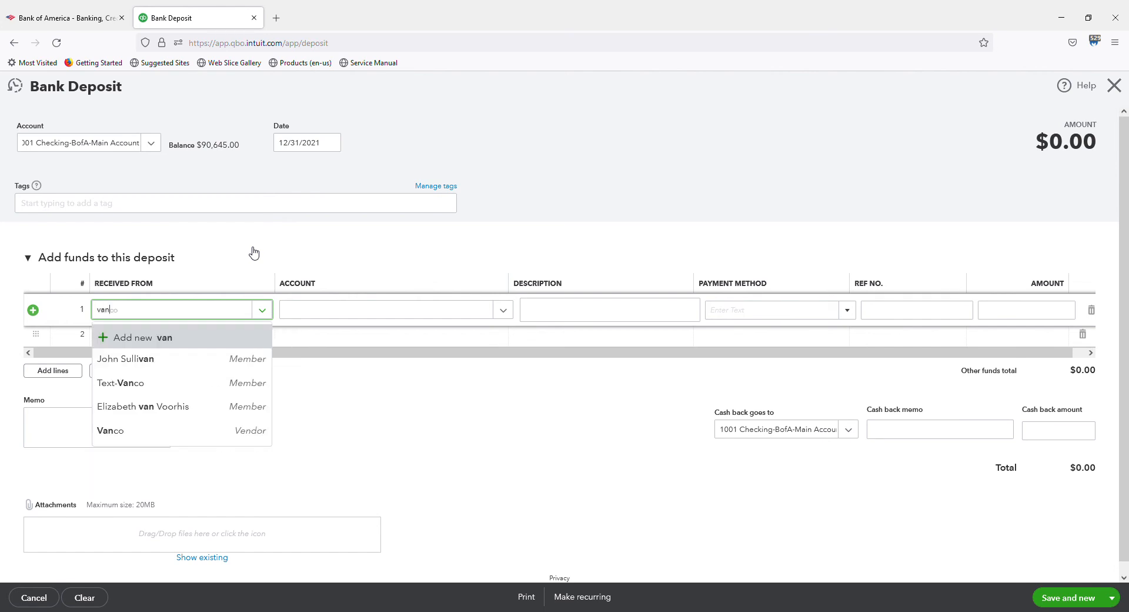
{"action": "key", "text": "Tab"}
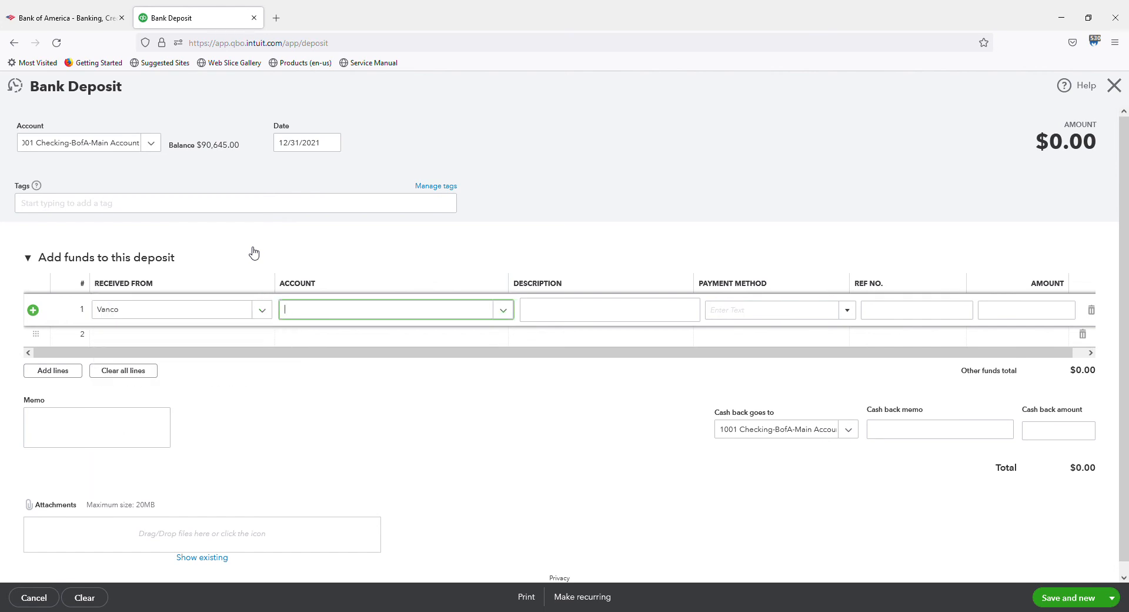
{"action": "type", "text": "lt"}
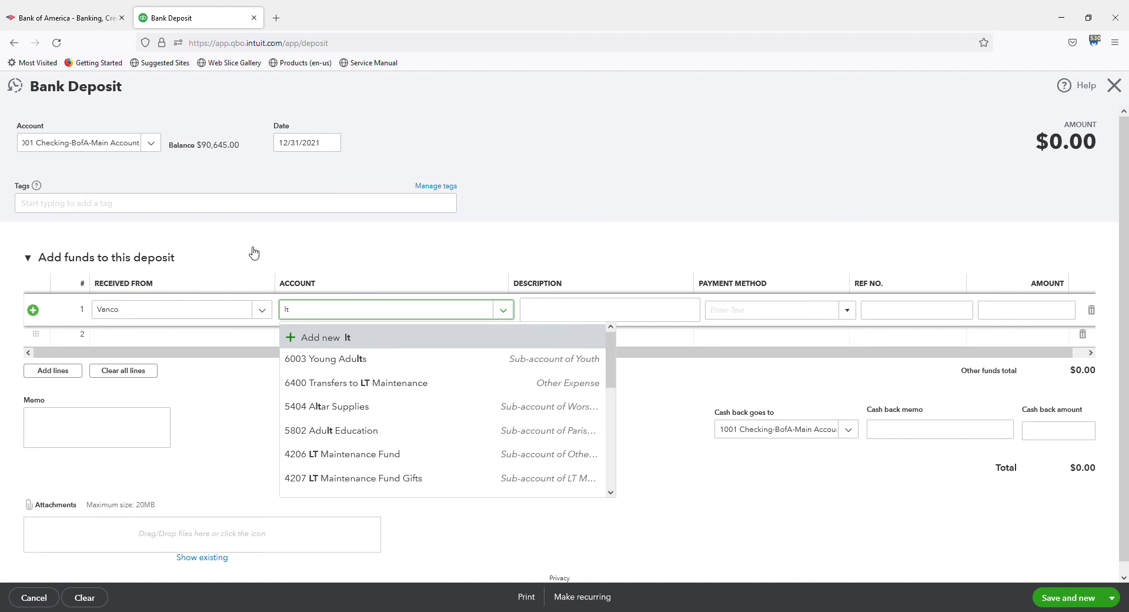
{"action": "key", "text": "Down"}
{"action": "key", "text": "Down"}
{"action": "key", "text": "Down"}
{"action": "key", "text": "Down"}
{"action": "key", "text": "Down"}
{"action": "key", "text": "Down"}
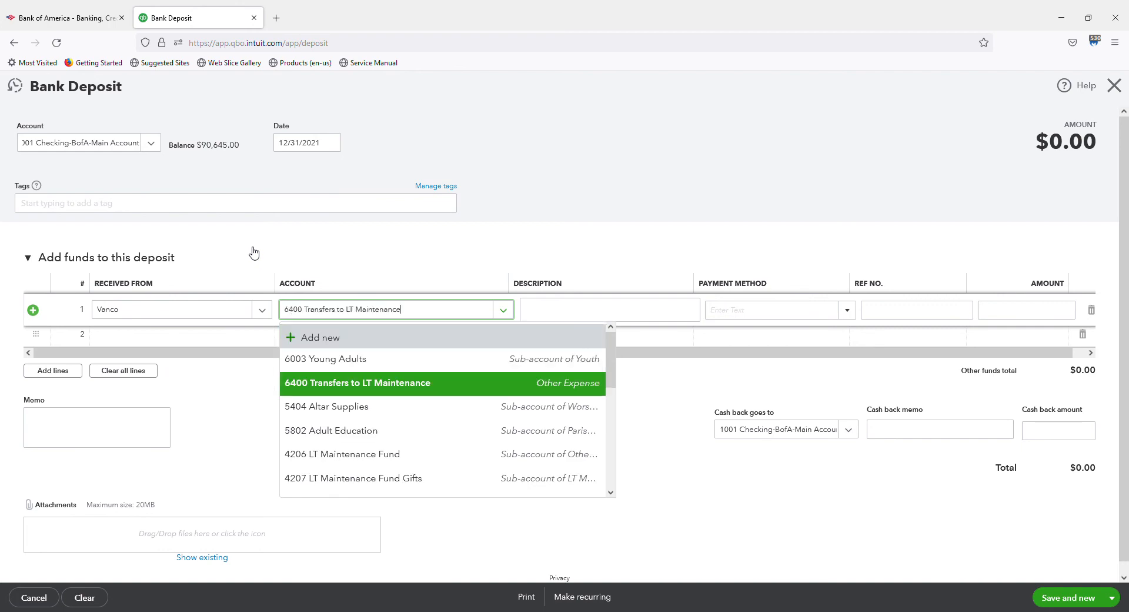
{"action": "key", "text": "Tab"}
Enter 10.83 as the amount of the LT Maintenance Fund Gifts line
{"action": "key", "text": "Tab"}
{"action": "key", "text": "Tab"}
{"action": "key", "text": "Tab"}
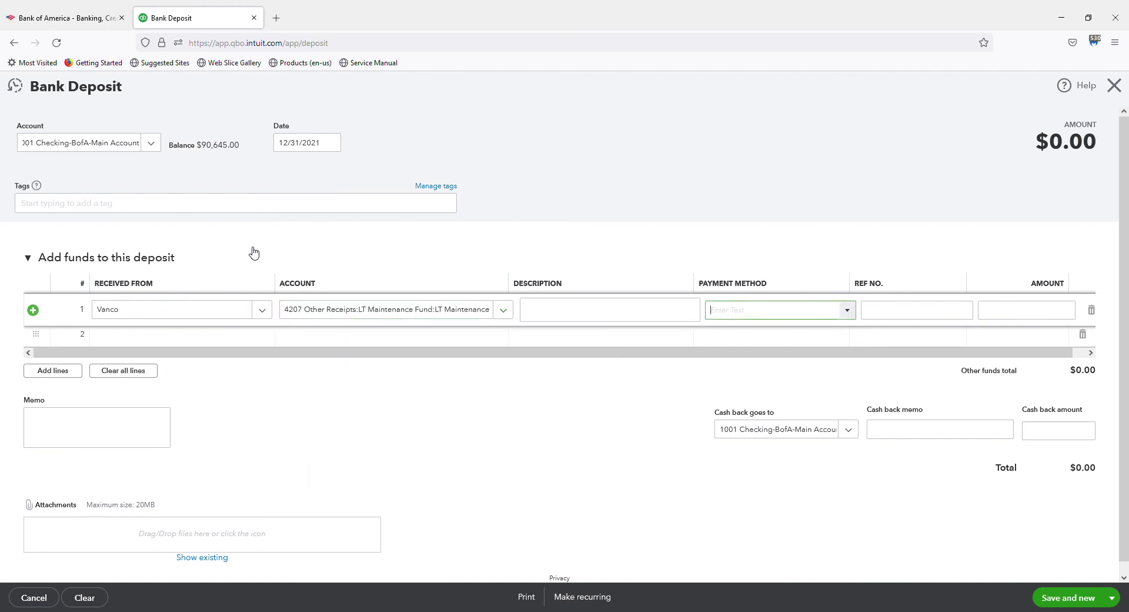
{"action": "type", "text": "10.83"}
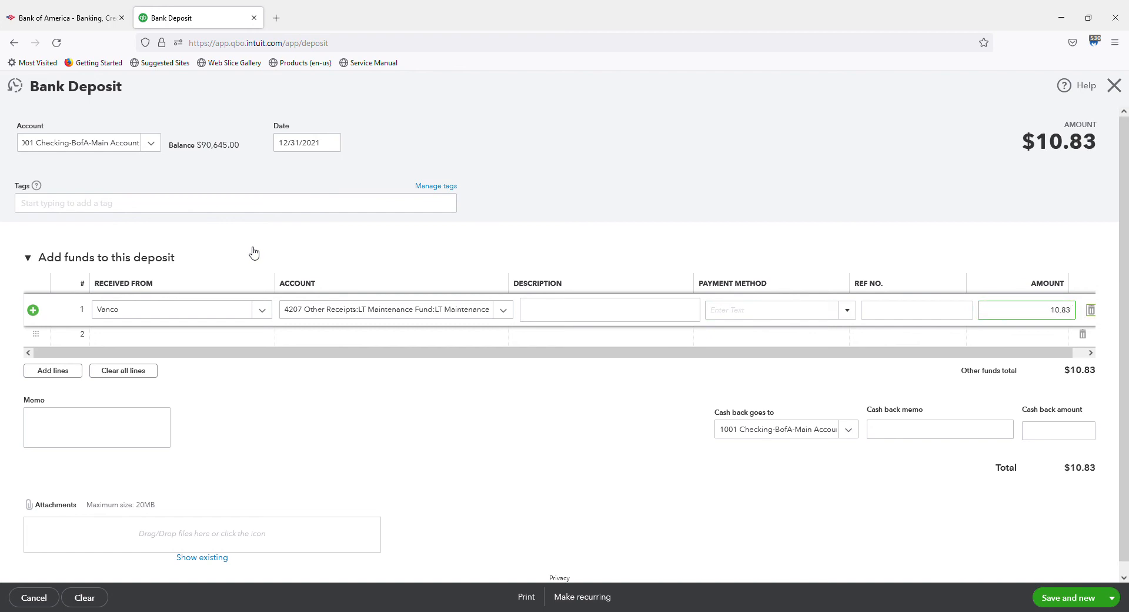
{"action": "key", "text": "Tab"}
Fill line 2 with Vanco as the payer, account 4001 Sunday Offerings and amount 631.66, and save the deposit to start a new one
{"action": "type", "text": "vanco"}
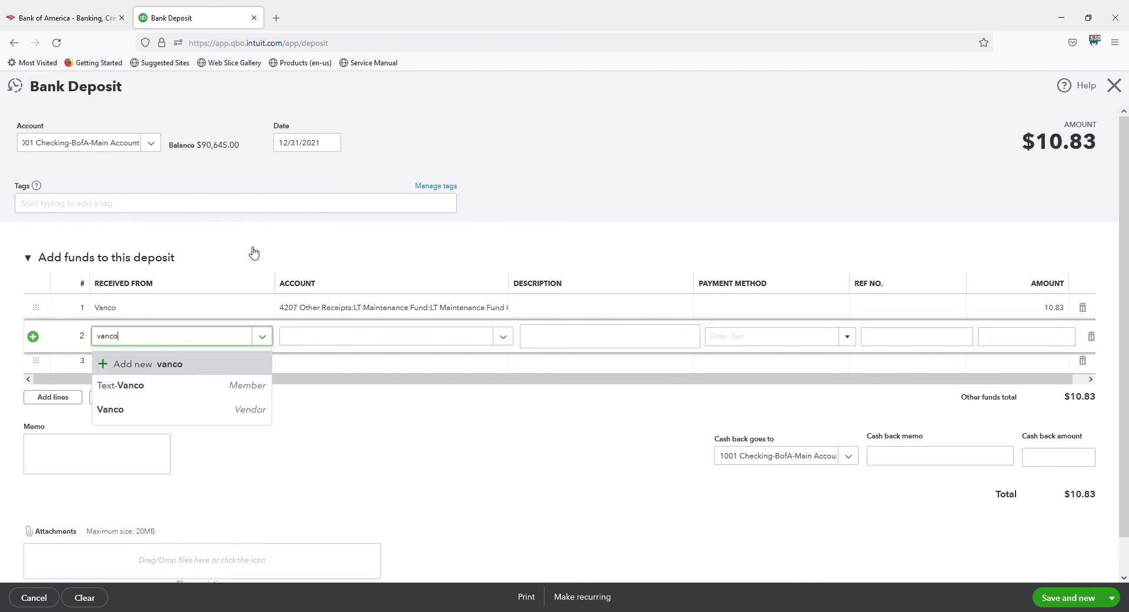
{"action": "key", "text": "Tab"}
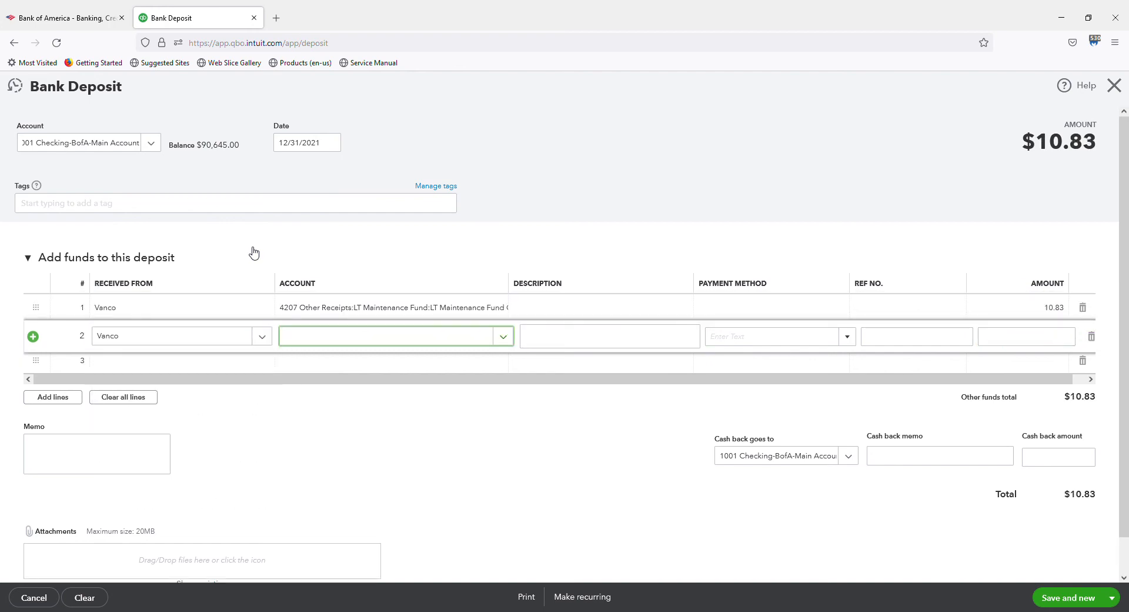
{"action": "type", "text": "4001"}
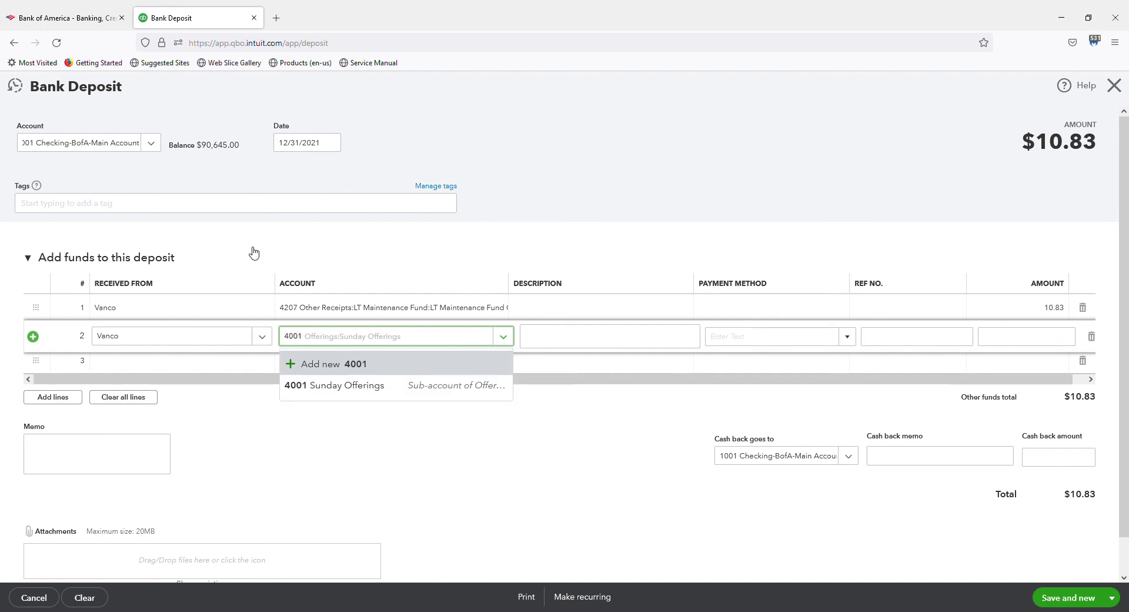
{"action": "key", "text": "Tab"}
{"action": "key", "text": "Tab"}
{"action": "key", "text": "Tab"}
{"action": "key", "text": "Tab"}
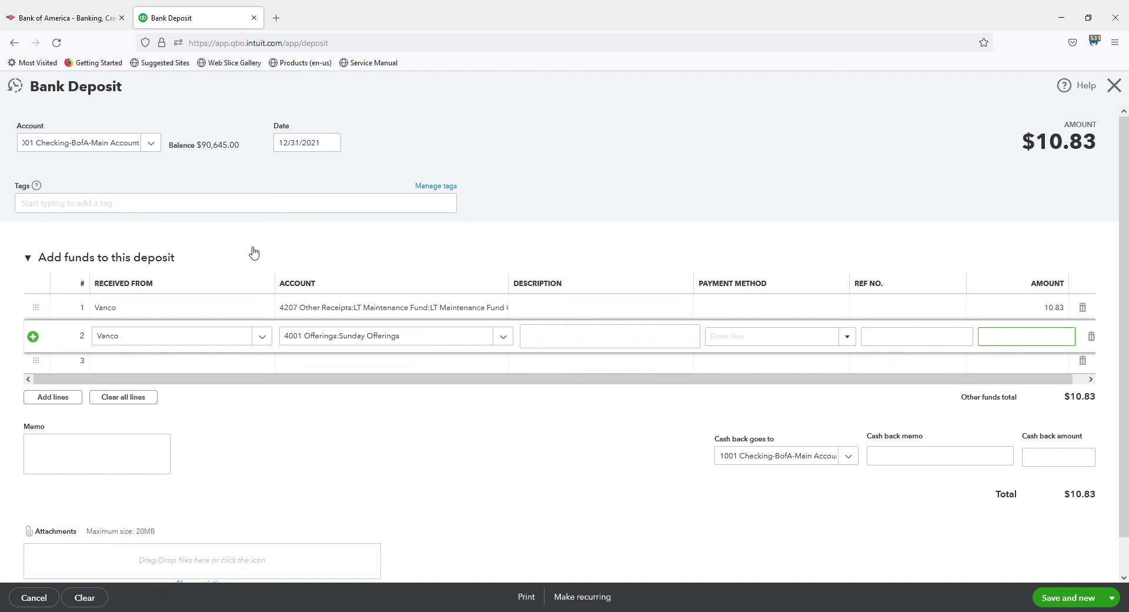
{"action": "type", "text": "631.66"}
{"action": "key", "text": "Tab"}
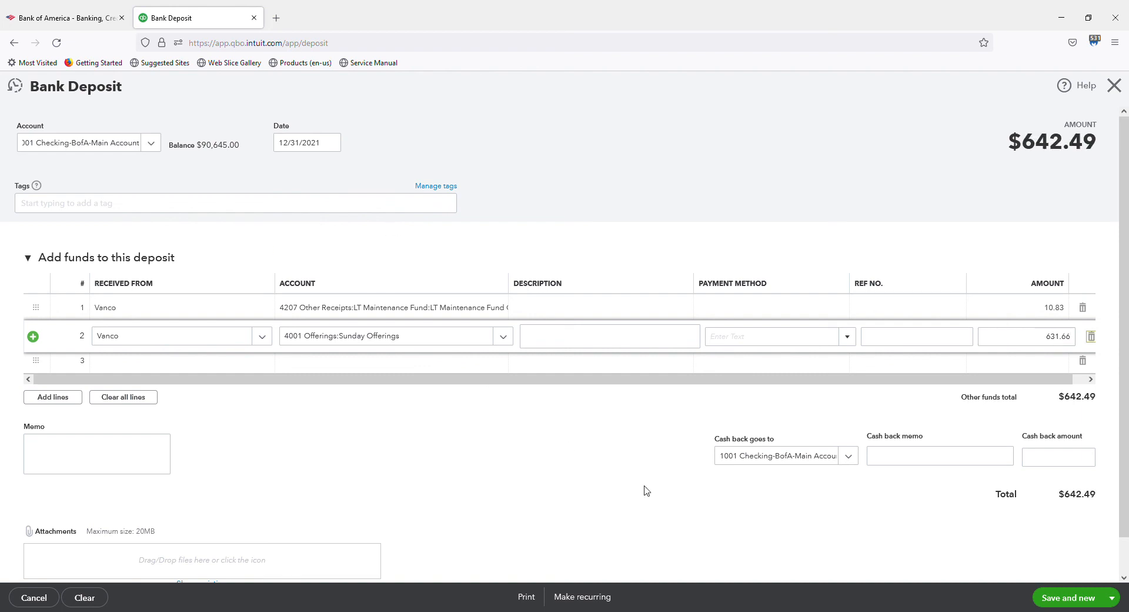
{"action": "left_click", "coordinate": [1068, 600]}
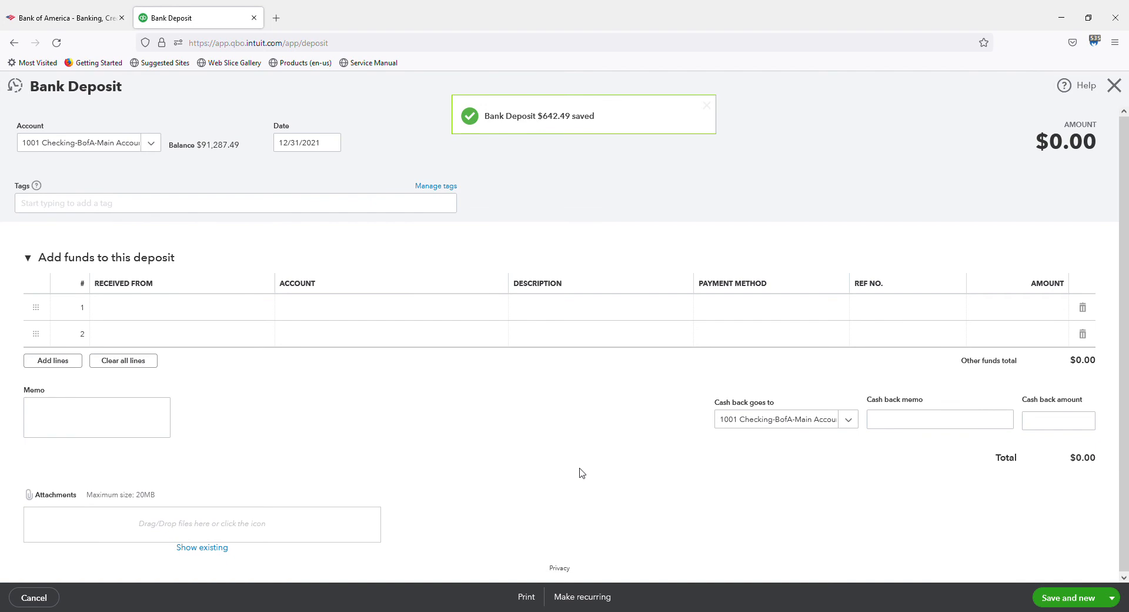
On line 1 of the new 12/31/2021 deposit, set Vanco as the payer and choose account 4001 Sunday Offerings
{"action": "key", "text": "Tab"}
{"action": "key", "text": "Tab"}
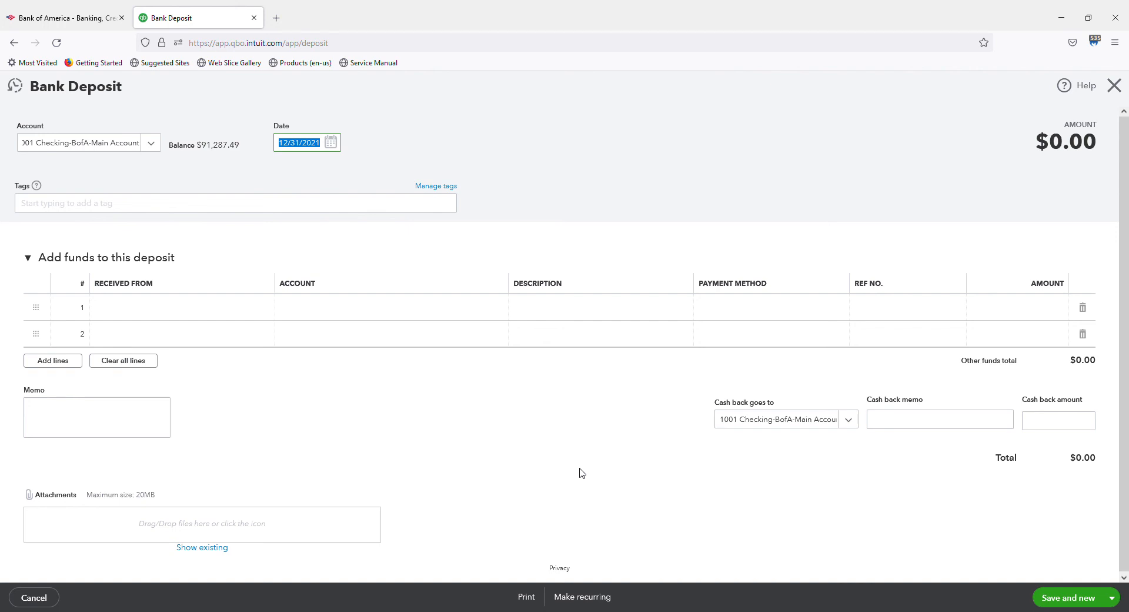
{"action": "key", "text": "Tab"}
{"action": "key", "text": "Tab"}
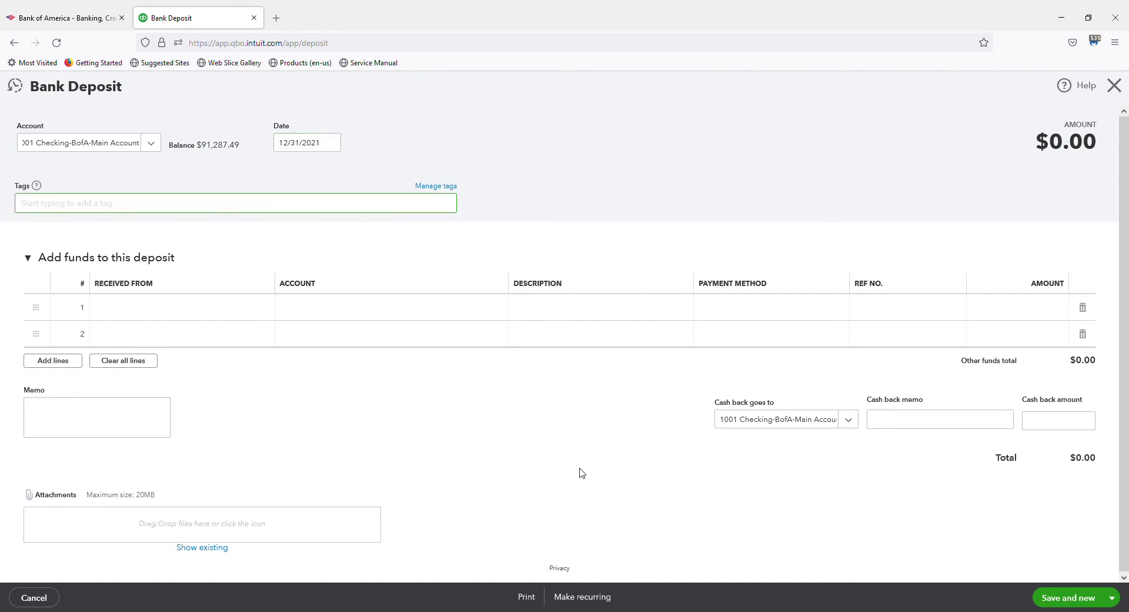
{"action": "key", "text": "Tab"}
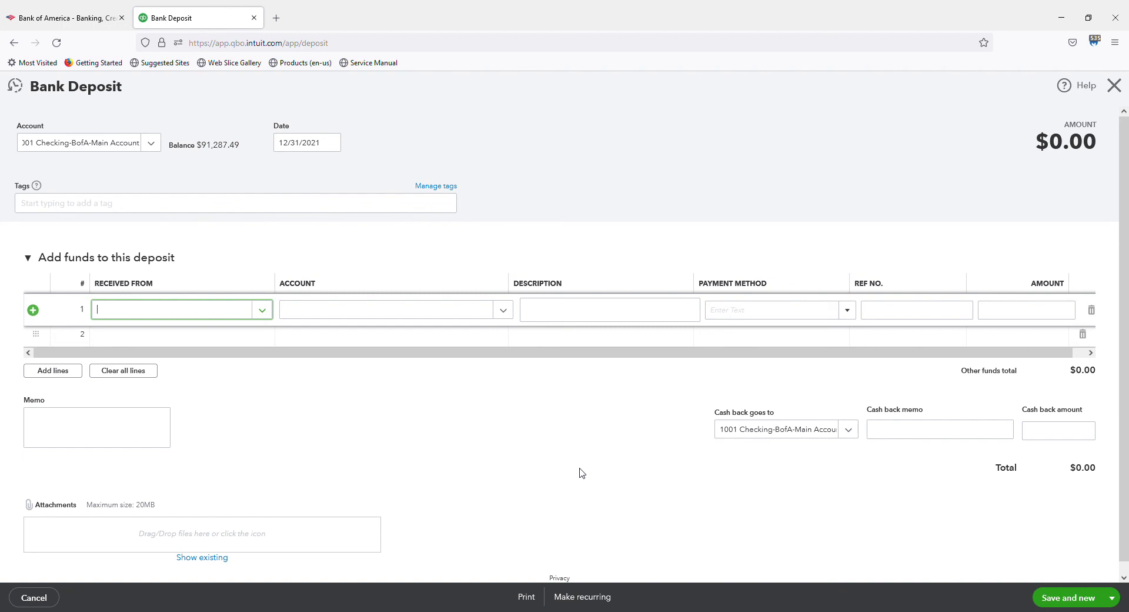
{"action": "type", "text": "vanco"}
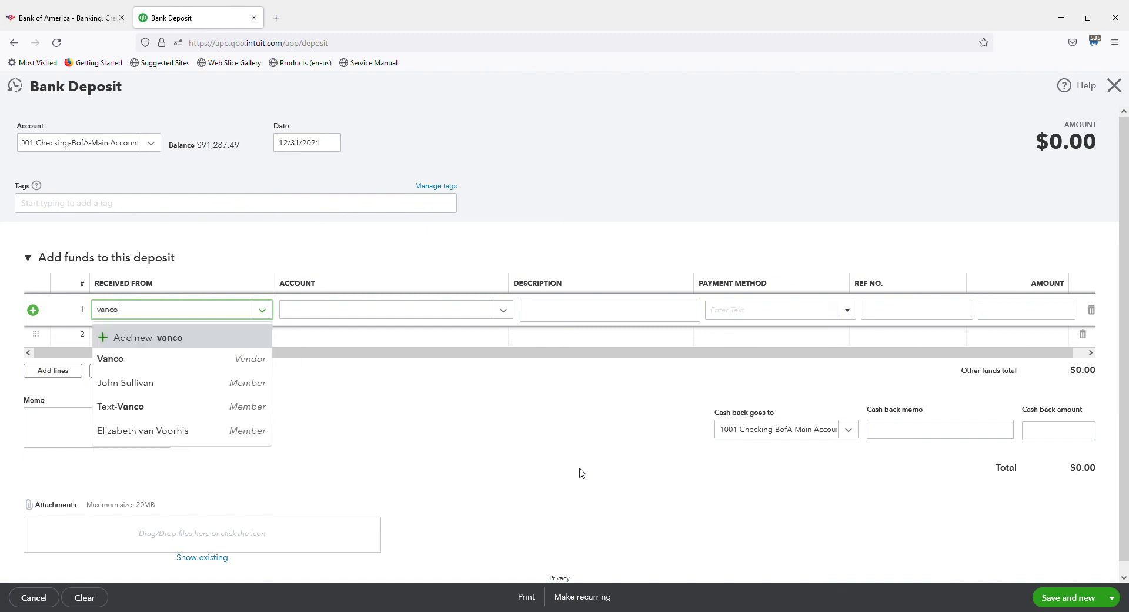
{"action": "key", "text": "Tab"}
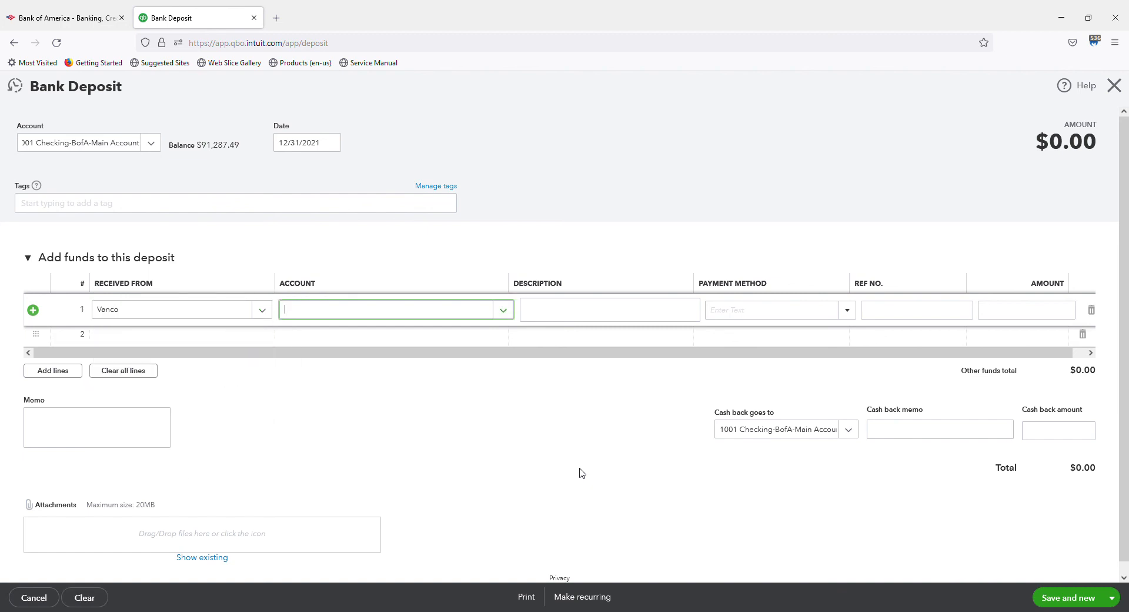
{"action": "type", "text": "4001"}
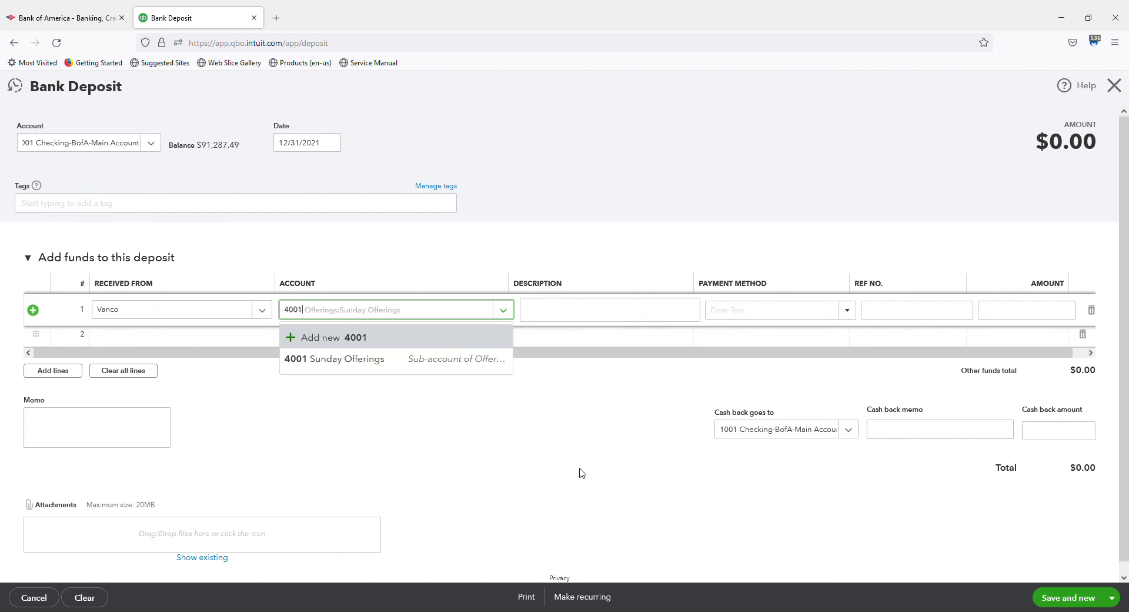
{"action": "key", "text": "Tab"}
Enter 100.00 as the amount of the Sunday Offerings line
{"action": "key", "text": "Tab"}
{"action": "key", "text": "Tab"}
{"action": "key", "text": "Tab"}
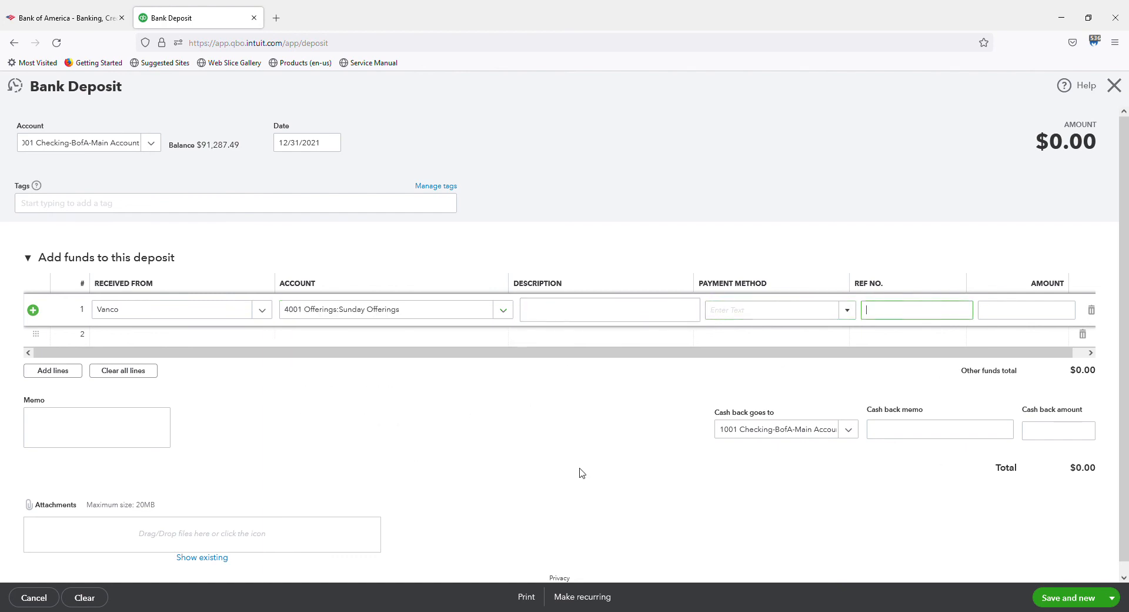
{"action": "type", "text": "100"}
{"action": "key", "text": "Tab"}
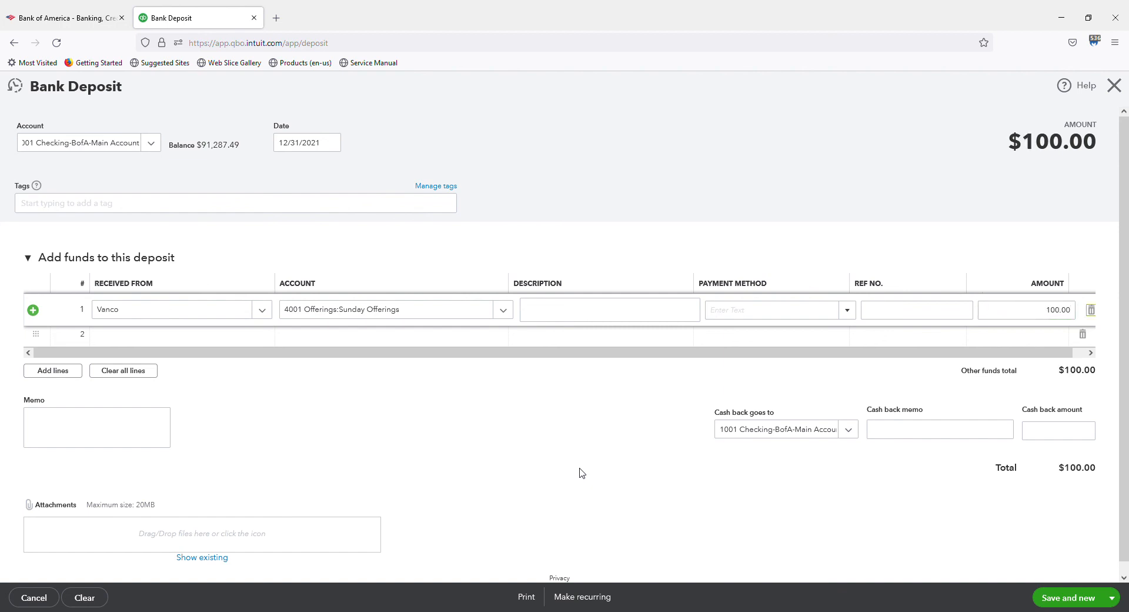
Fill deposit line 2 with Vanco as the payer, account 6113 Merchant Fees and a negative amount of -3.88
{"action": "key", "text": "Tab"}
{"action": "type", "text": "vanc"}
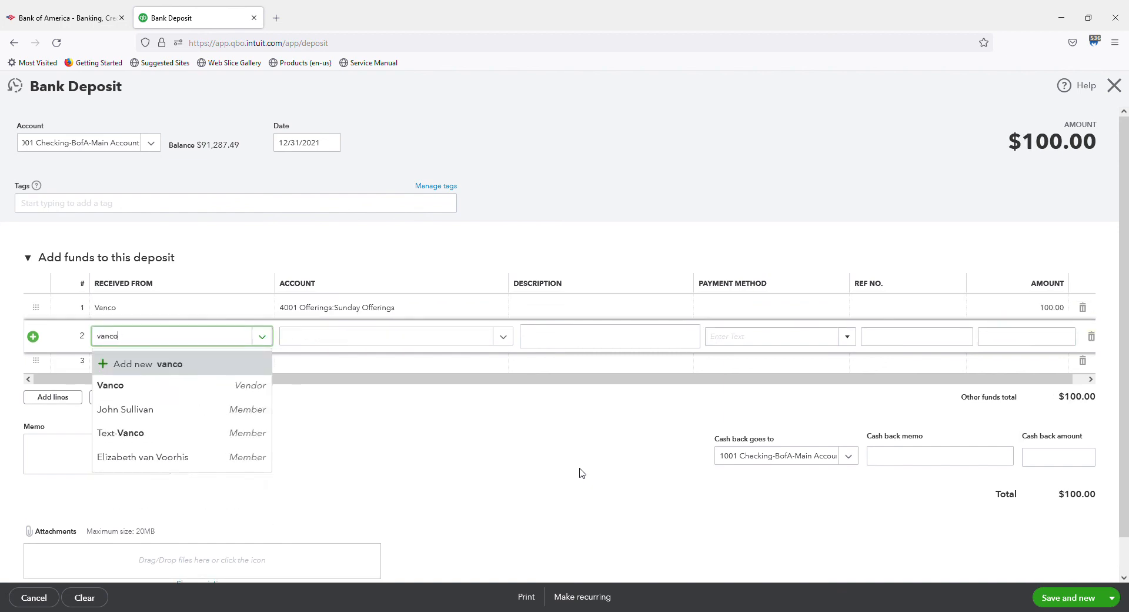
{"action": "key", "text": "Tab"}
{"action": "type", "text": "6113"}
{"action": "key", "text": "Tab"}
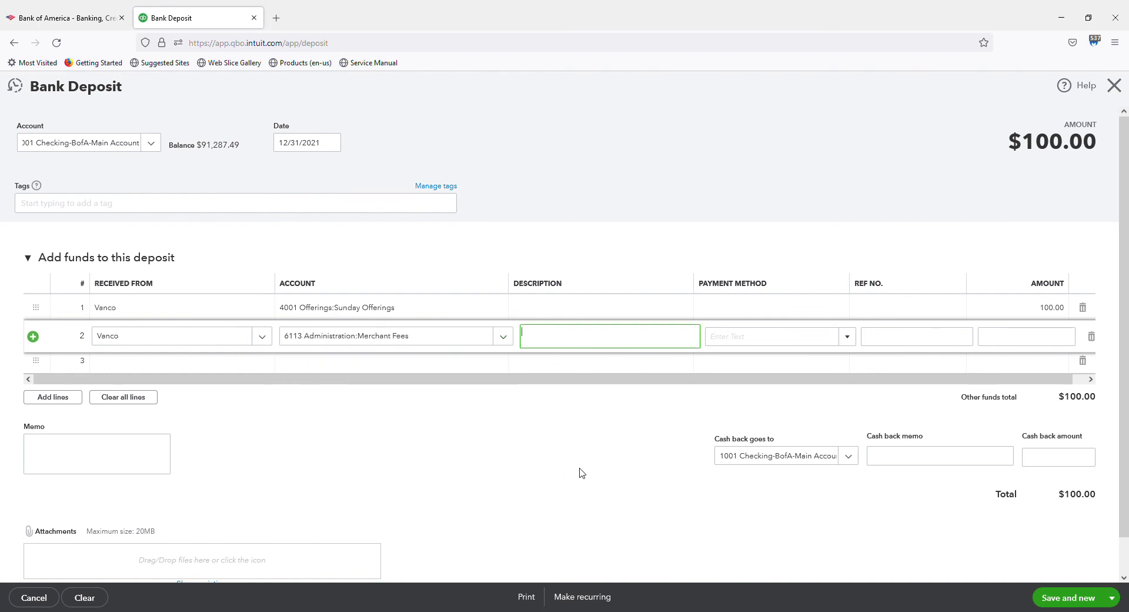
{"action": "key", "text": "Tab"}
{"action": "key", "text": "Tab"}
{"action": "key", "text": "Tab"}
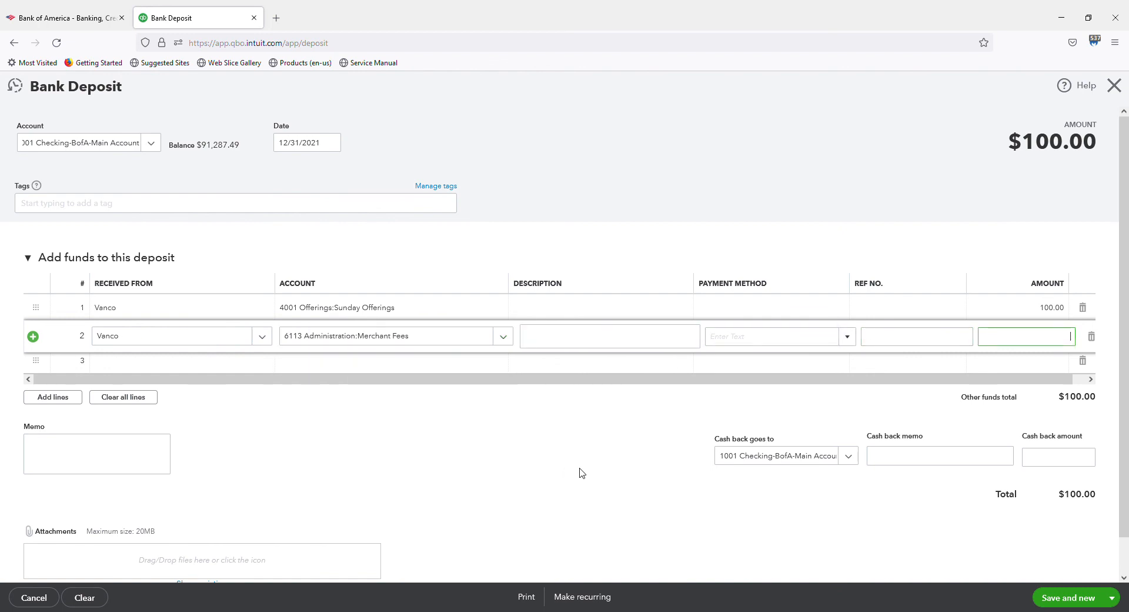
{"action": "type", "text": "-"}
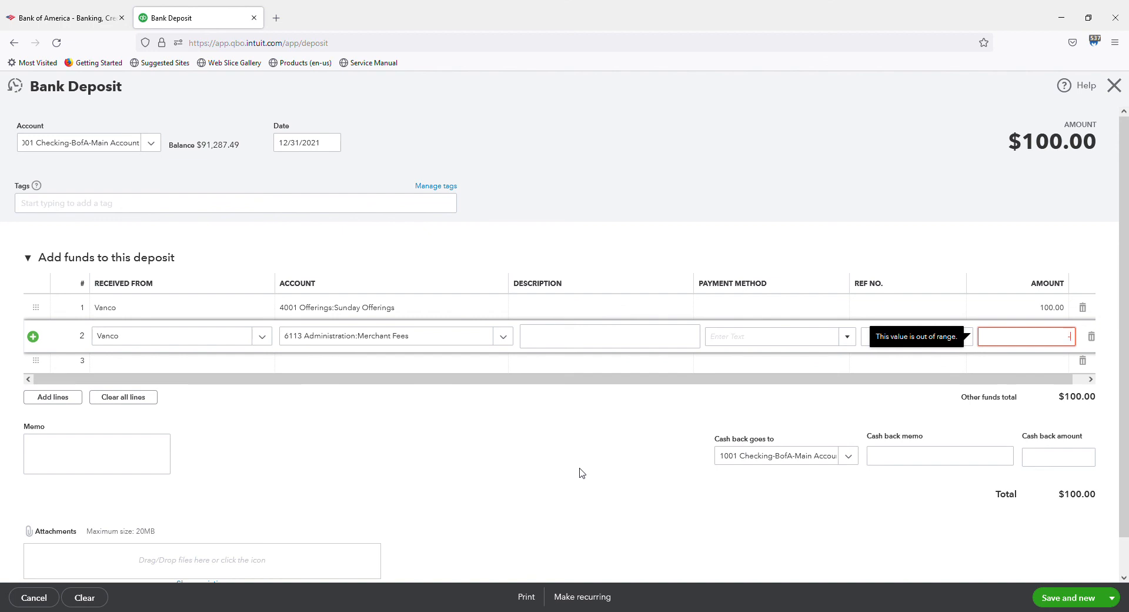
{"action": "type", "text": "3.88"}
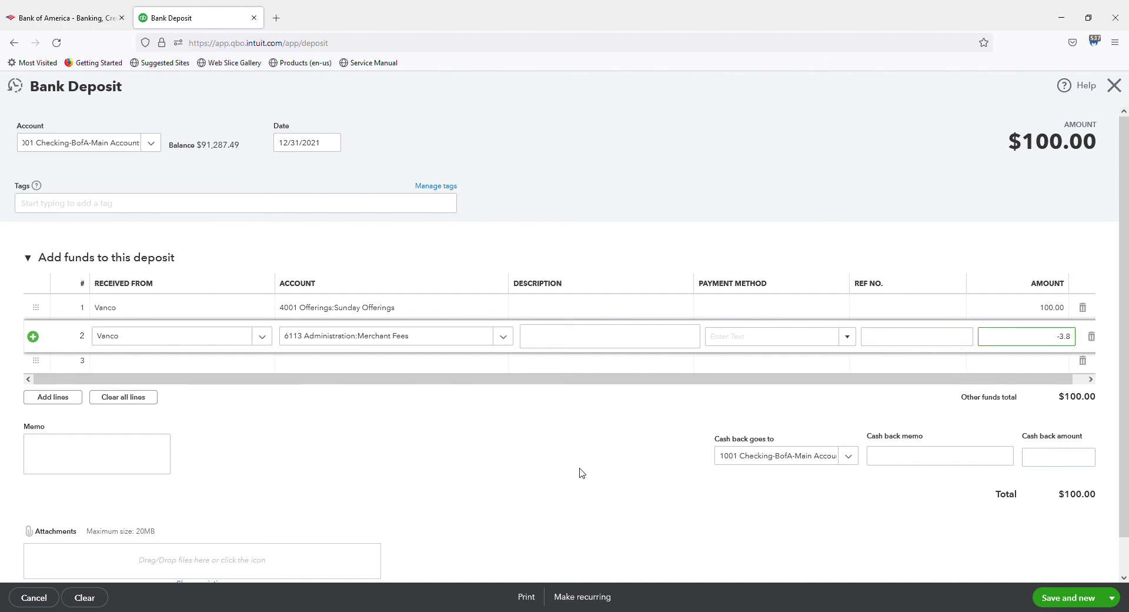
{"action": "key", "text": "Tab"}
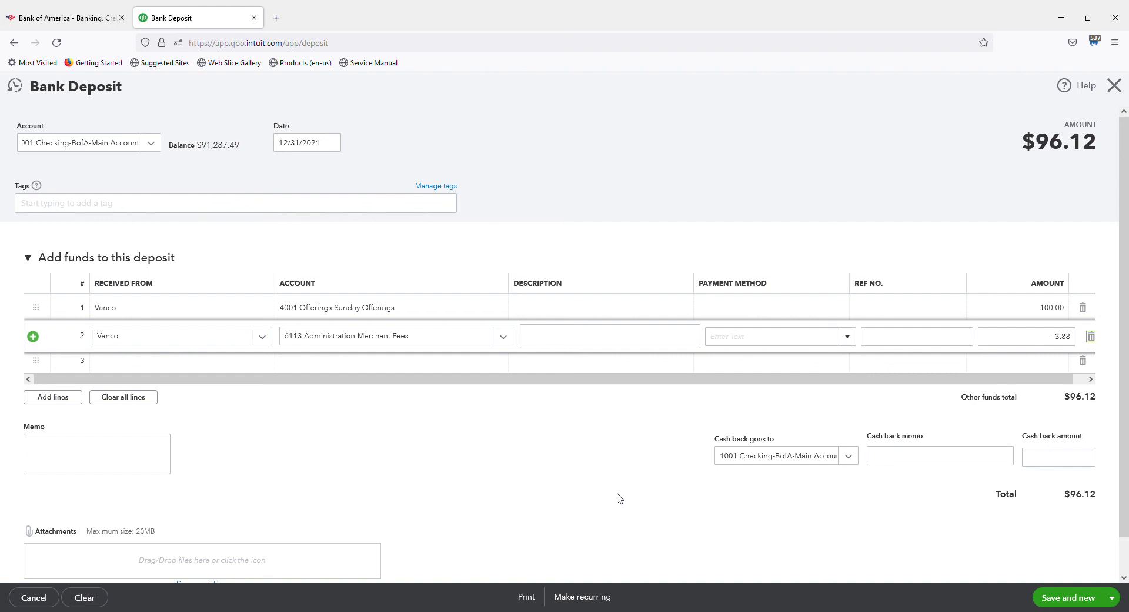
Save and close the 12/31/2021 deposit, and open the bank transactions of the 1001 Checking-BofA-Main Account for review
{"action": "left_click", "coordinate": [1111, 597]}
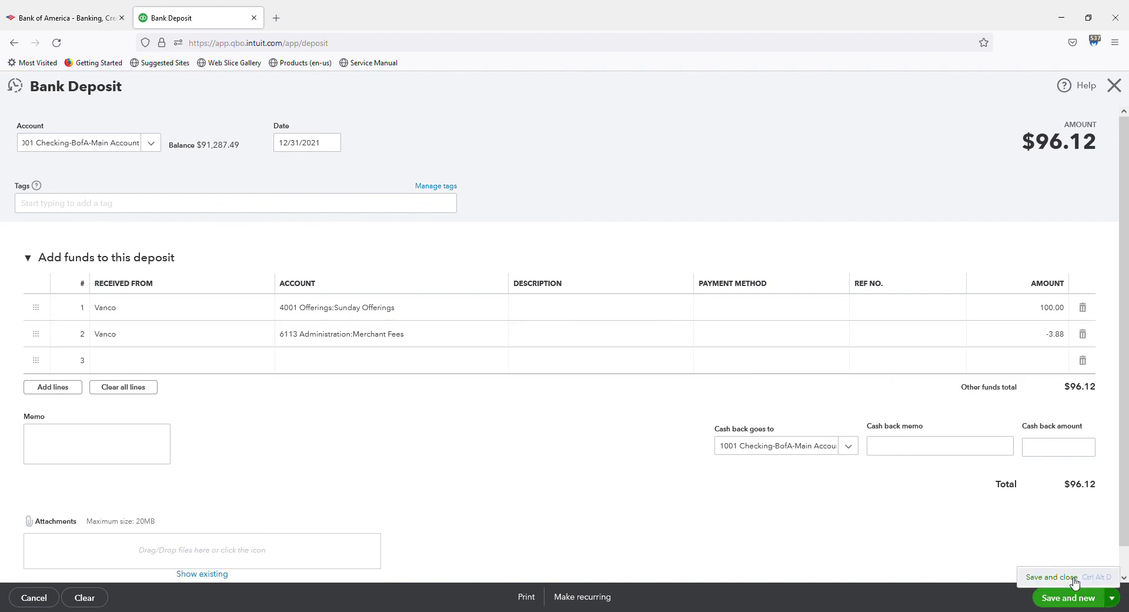
{"action": "left_click", "coordinate": [1073, 579]}
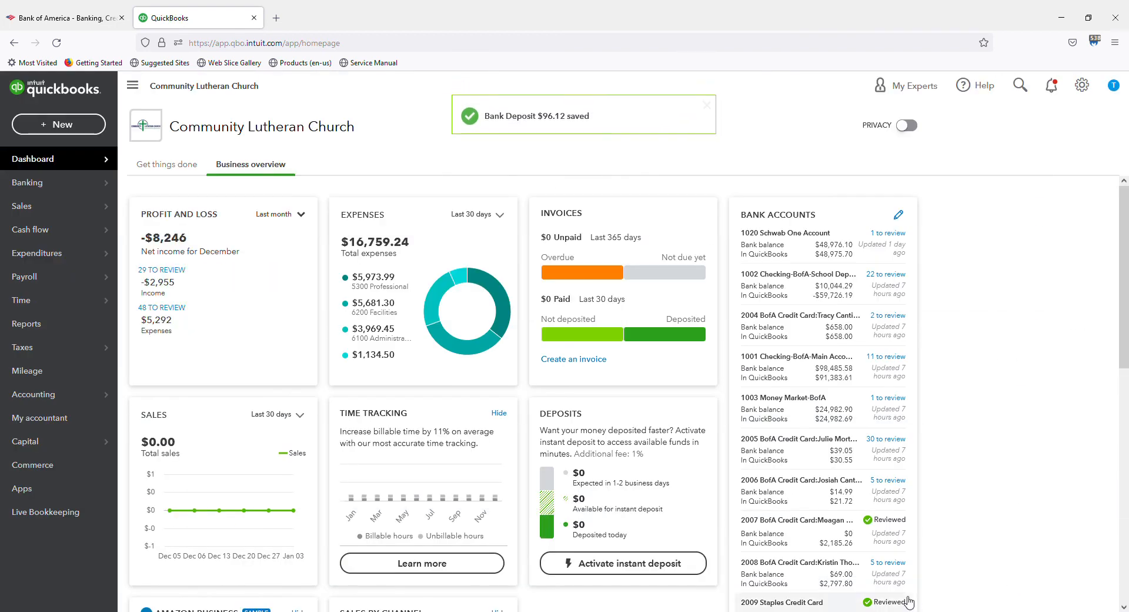
{"action": "left_click", "coordinate": [809, 372]}
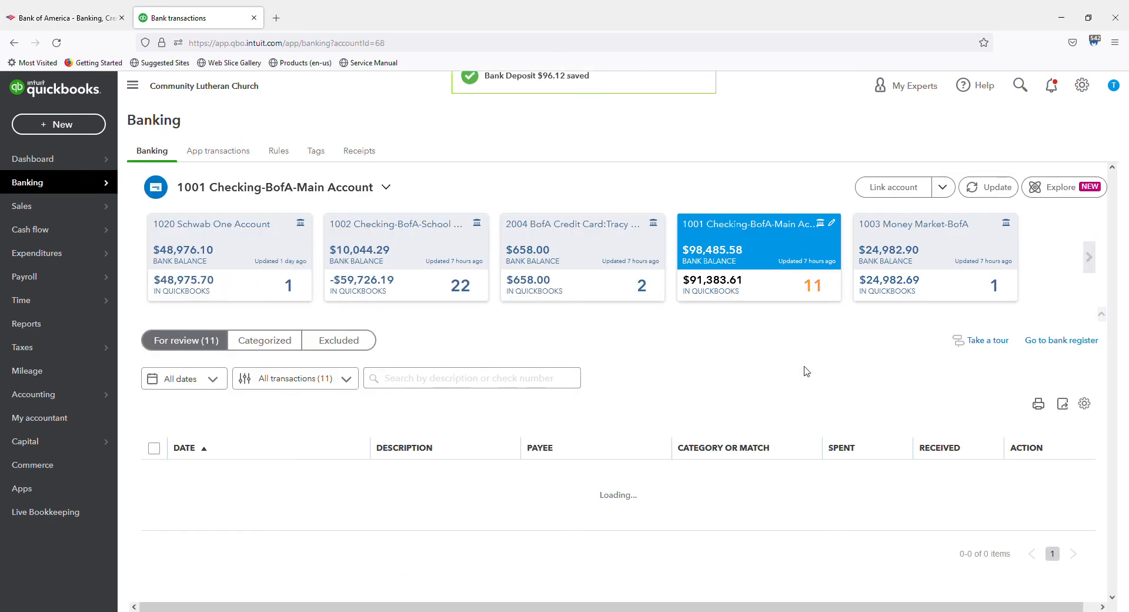
Match the Vanco bank transactions of 12/27, 12/28 and 12/31/2021 to their recorded deposits
{"action": "scroll", "coordinate": [823, 517], "scroll_direction": "down", "scroll_amount": 2}
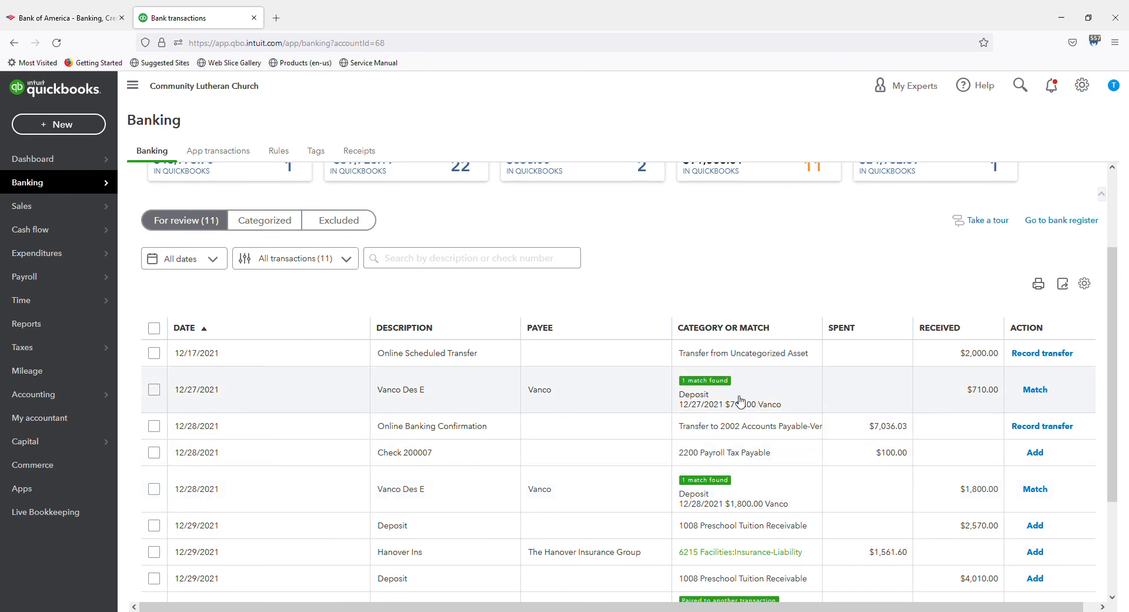
{"action": "left_click", "coordinate": [1035, 390]}
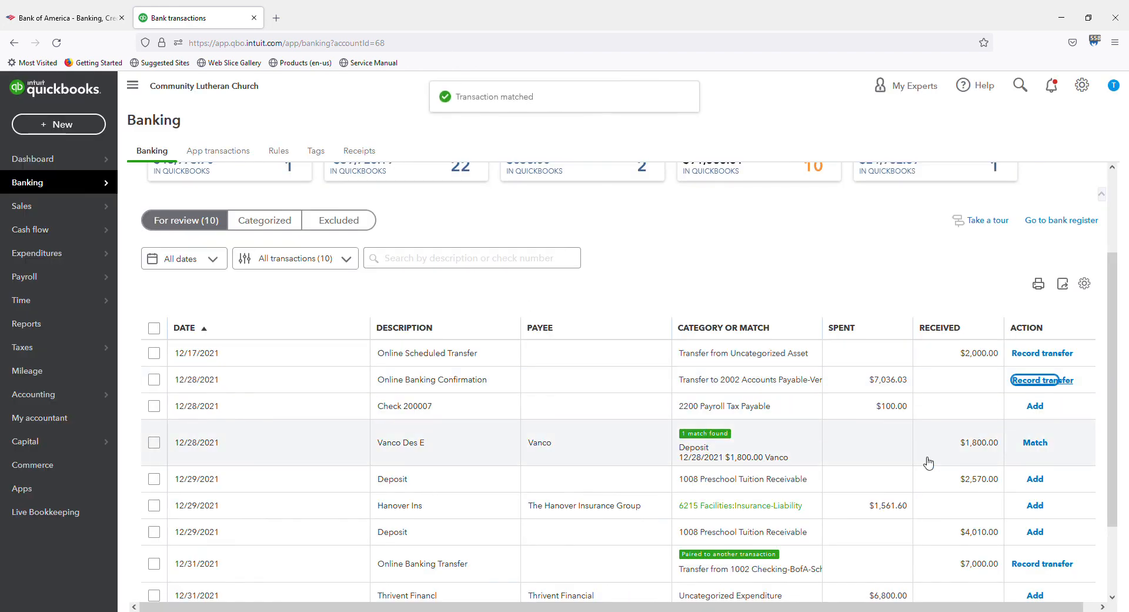
{"action": "left_click", "coordinate": [1042, 443]}
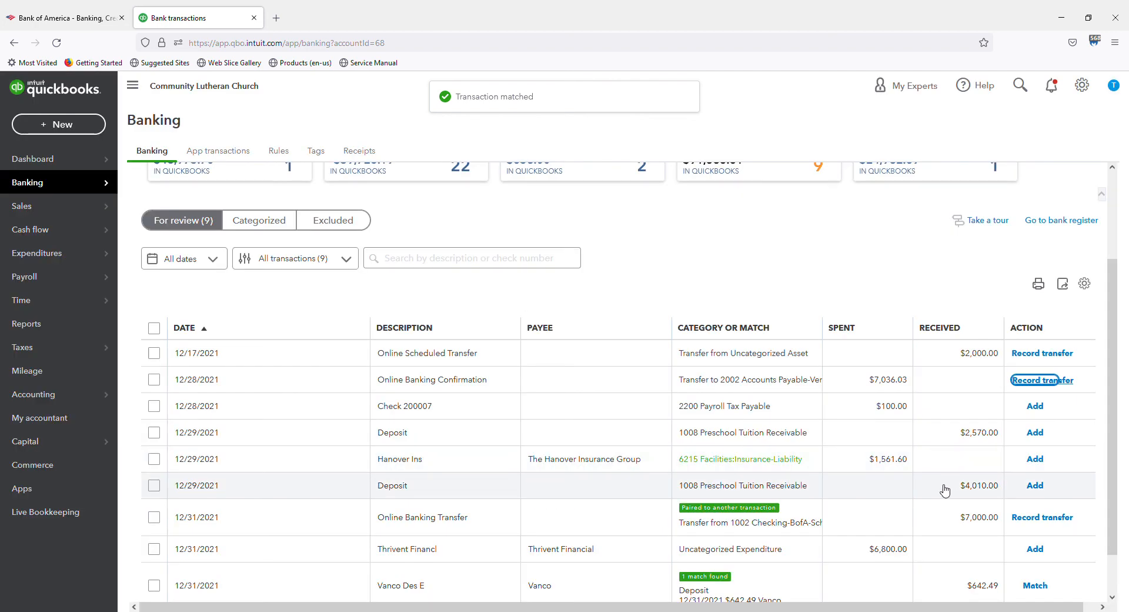
{"action": "scroll", "coordinate": [918, 488], "scroll_direction": "down", "scroll_amount": 1}
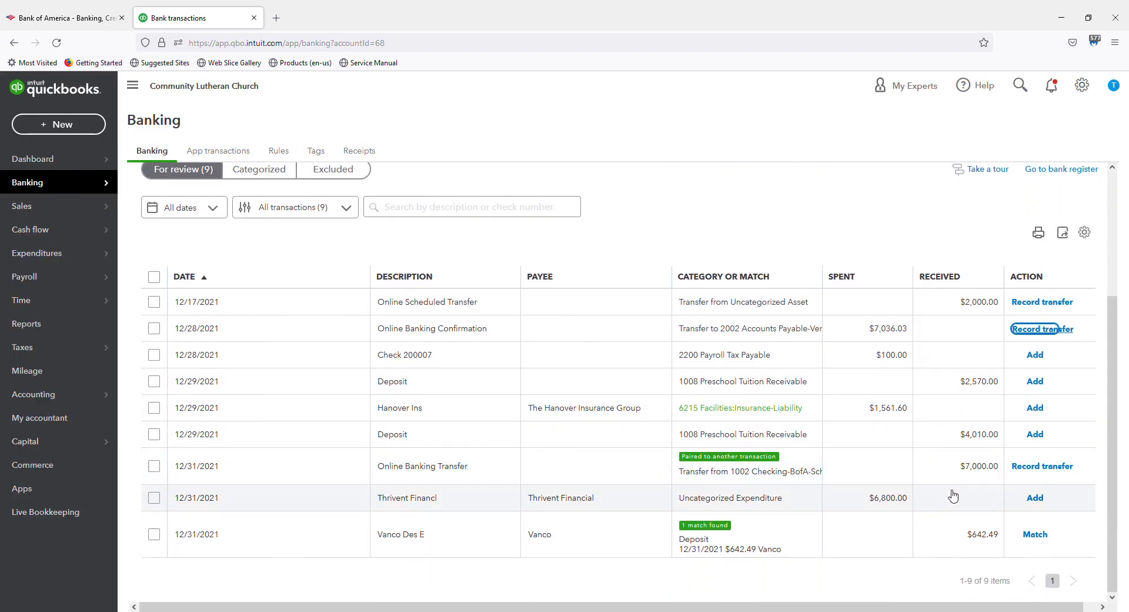
{"action": "left_click", "coordinate": [1043, 538]}
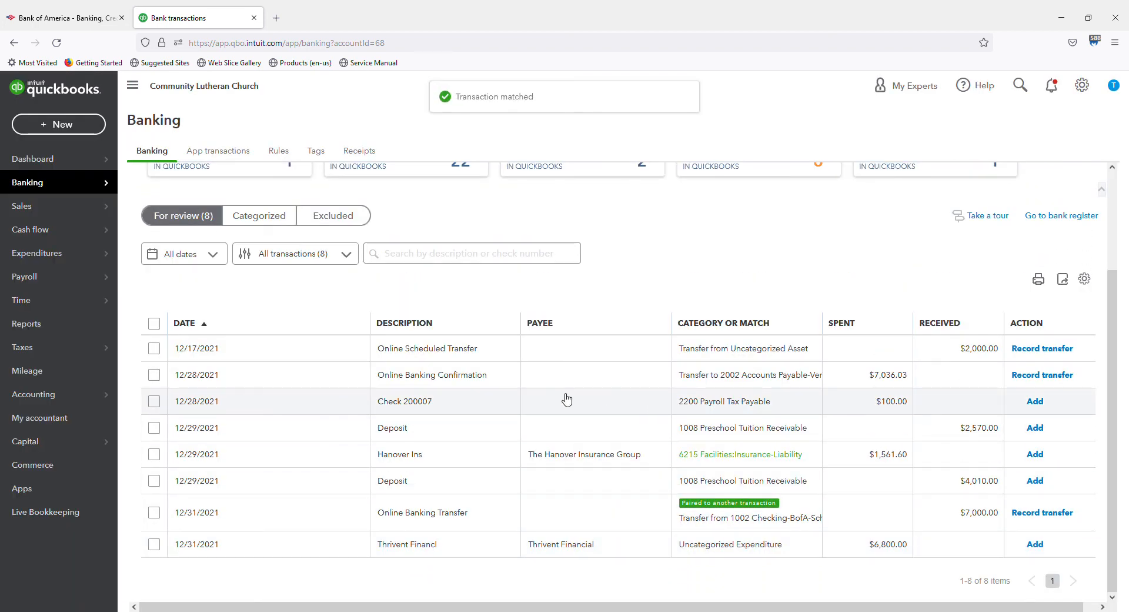